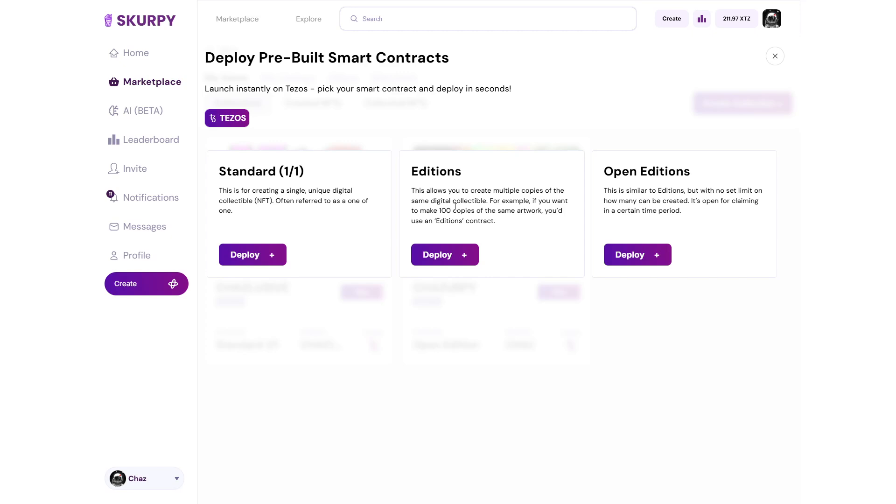
Step: Start deploying an Editions contract with the collection name CHAZDITIONS and the symbol CHAZEDS
left_click(444, 256)
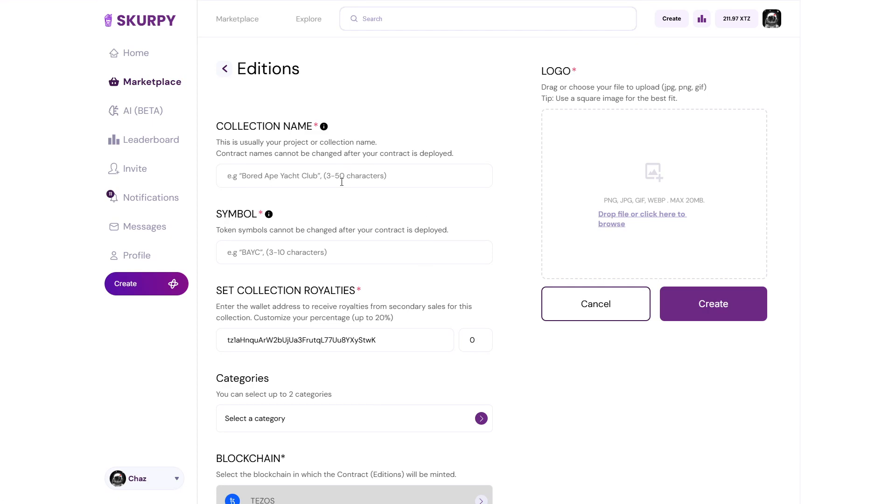
type("CHAZ")
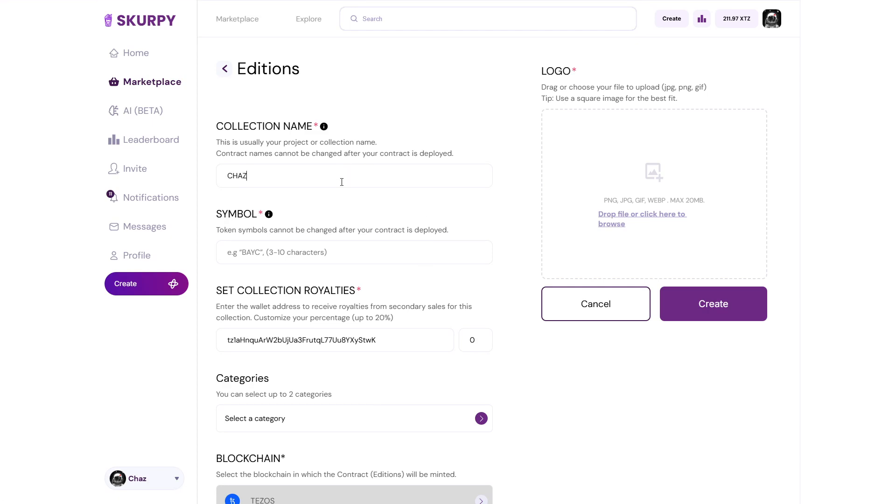
type("DITIONS")
left_click(313, 248)
type("CHAZEDS")
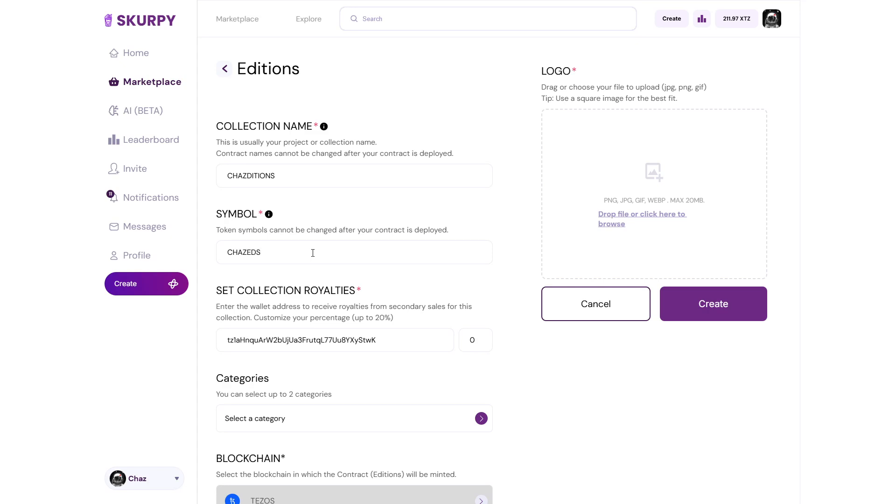
Step: Assign the Art category and upload the colourful face painting as the collection logo
left_click(313, 426)
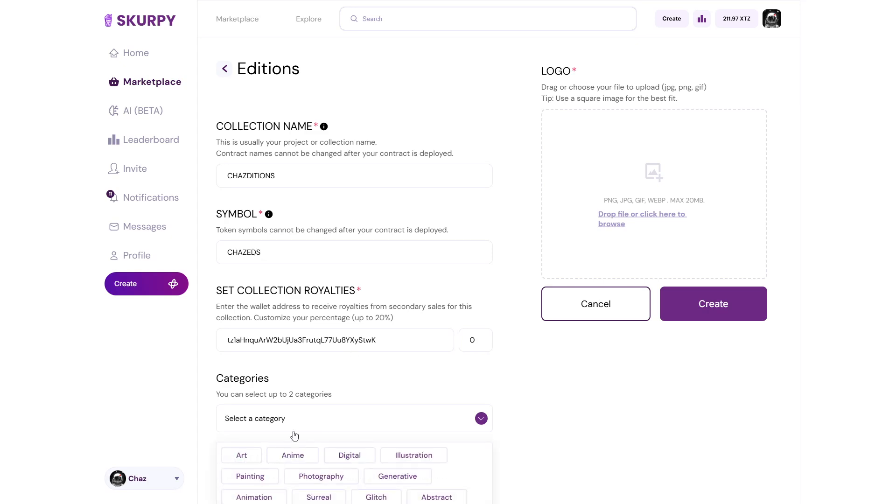
left_click(251, 457)
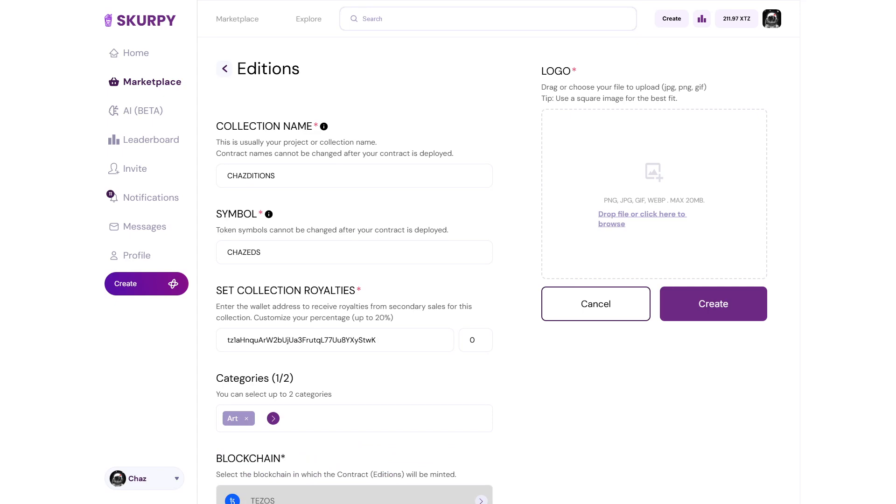
left_click_drag(830, 216, 661, 211)
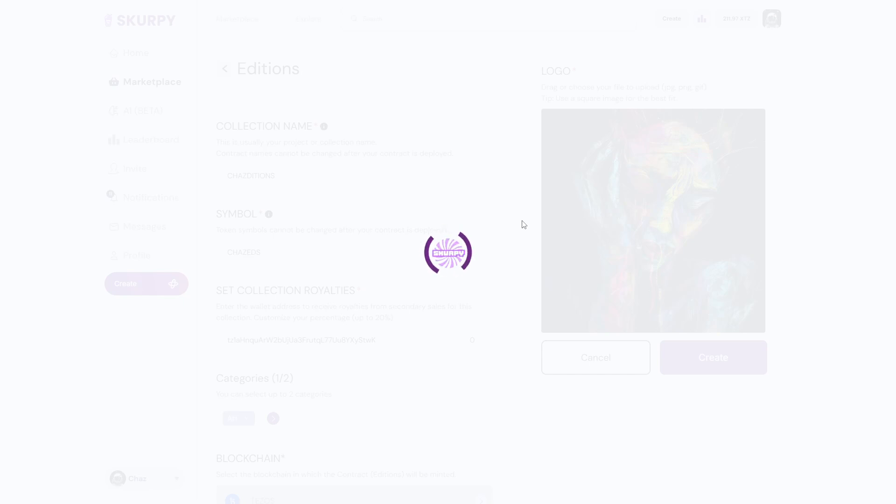
Step: Check the completed Editions form and create the collection contract
scroll(508, 225, "down", 3)
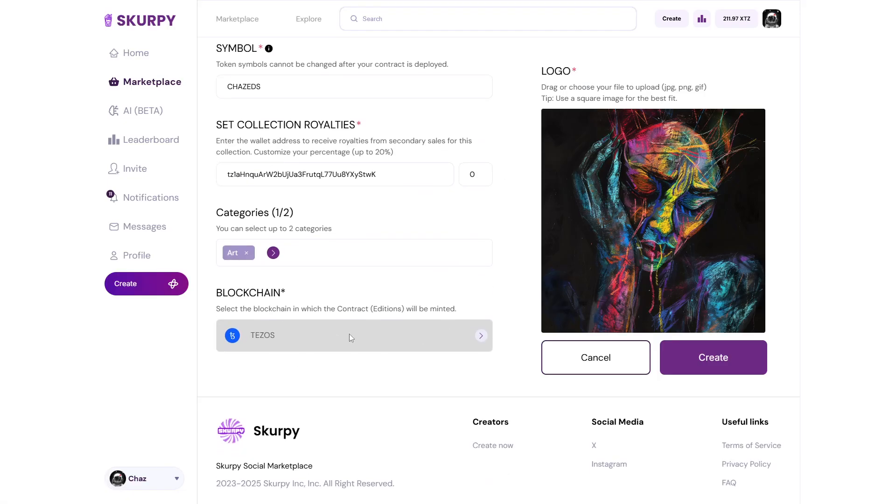
scroll(439, 297, "up", 3)
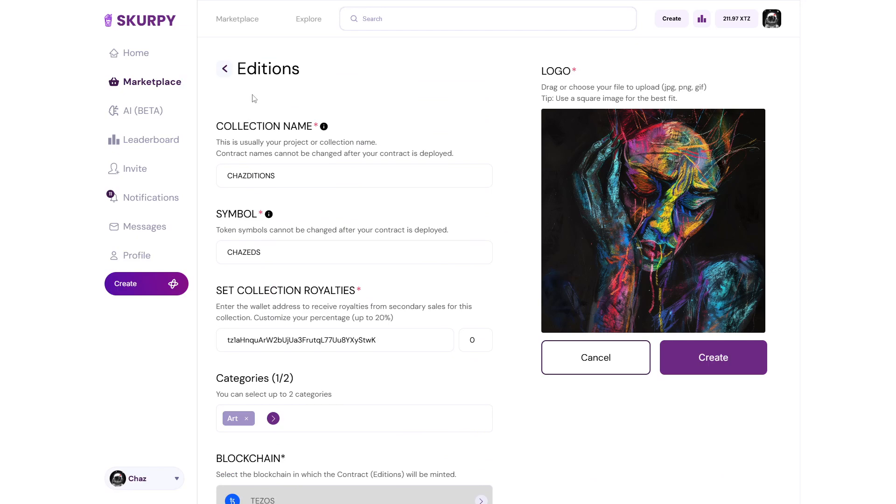
left_click(712, 357)
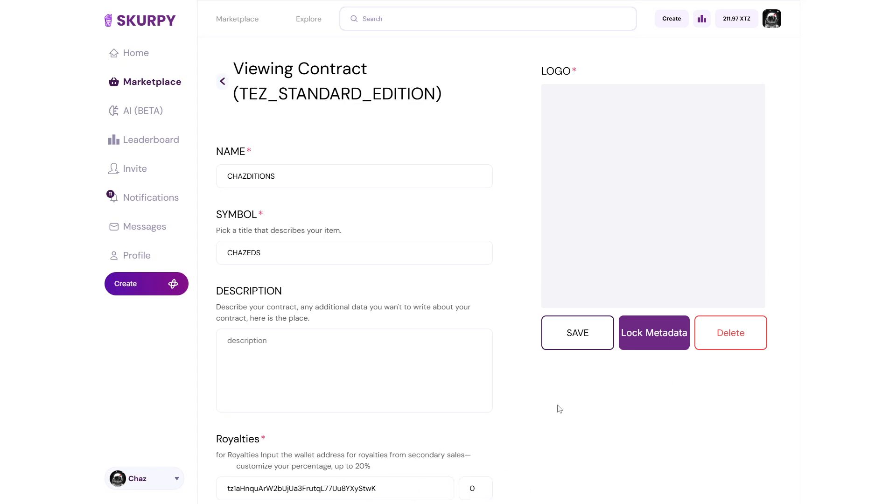
scroll(408, 370, "down", 3)
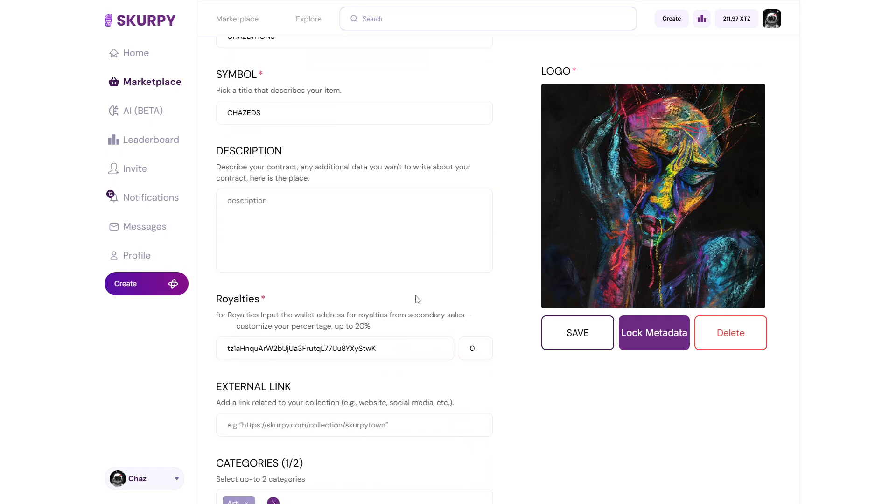
left_click(297, 206)
type("Limited editions from Chazwesley99")
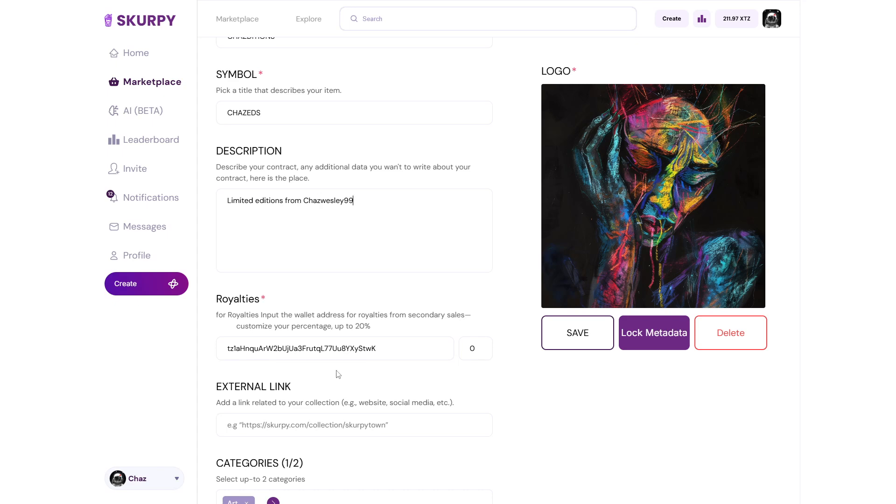
scroll(342, 366, "down", 4)
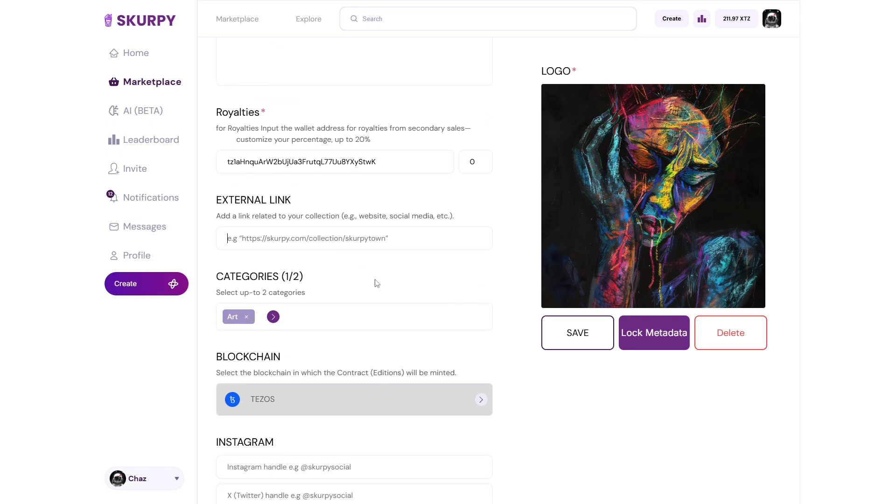
type("https")
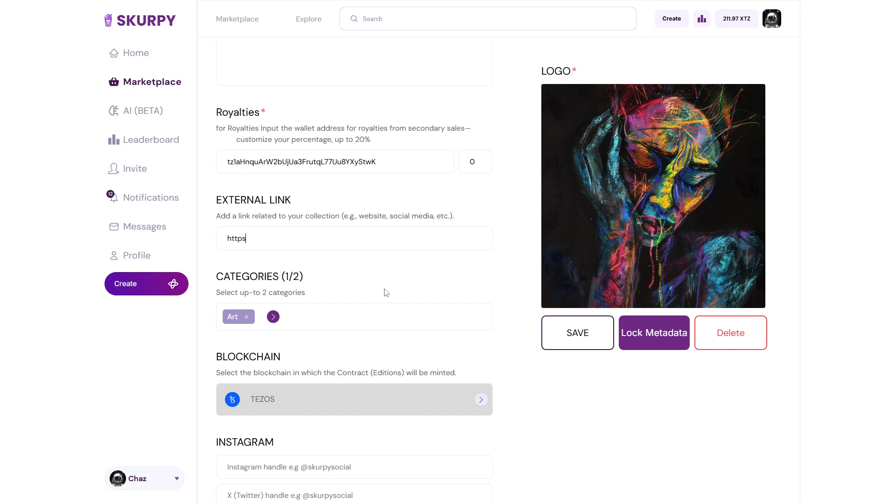
type("://chaz.art")
Step: Fill in the creator's Instagram and X handles and update the contract's social links
scroll(381, 254, "down", 3)
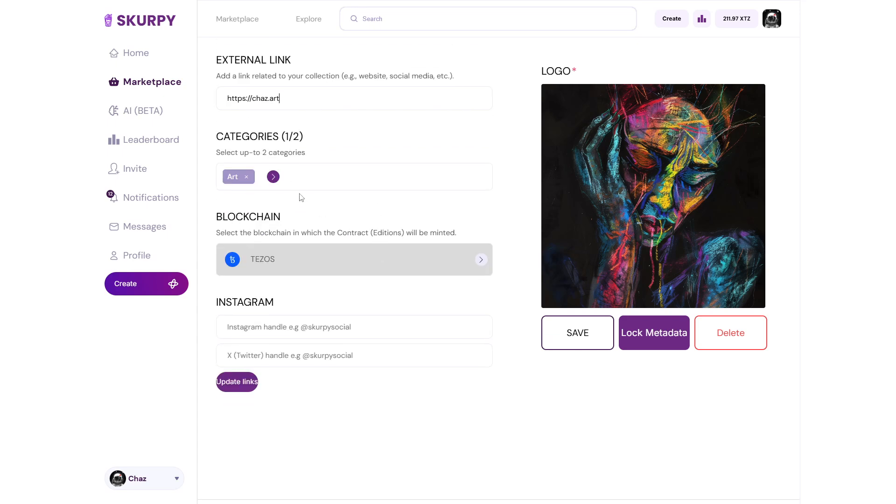
type("@")
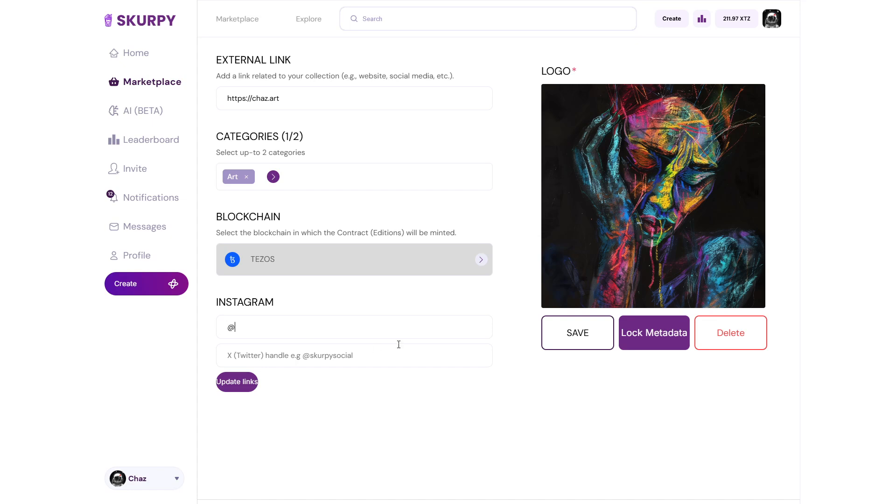
type("chazwesley99")
type("@Chazwesl")
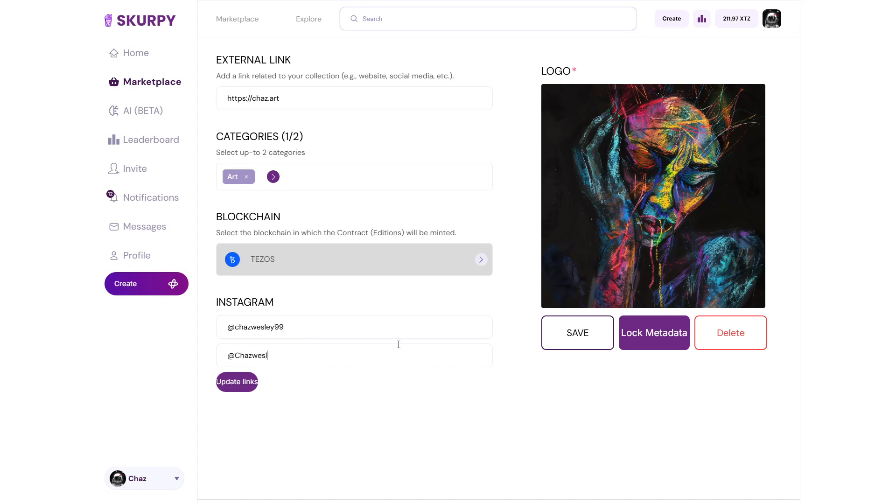
type("ey99")
left_click(239, 390)
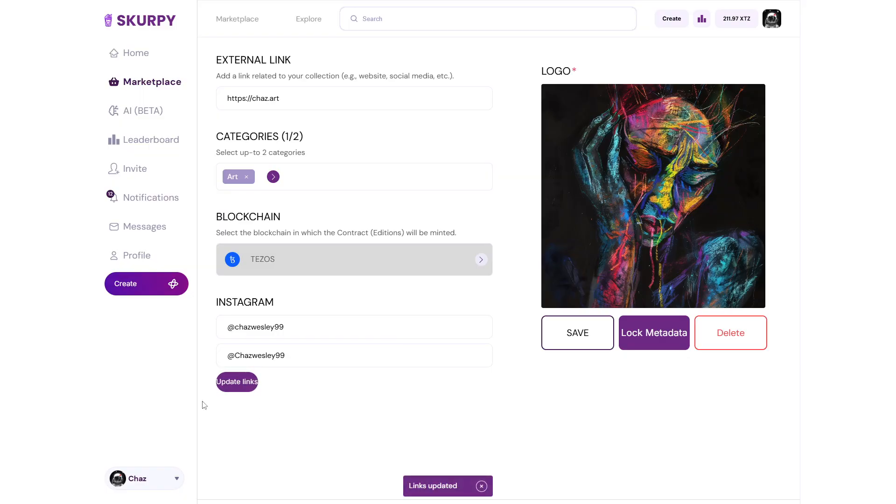
Step: Set the contract's royalty percentage to 20
scroll(508, 392, "up", 7)
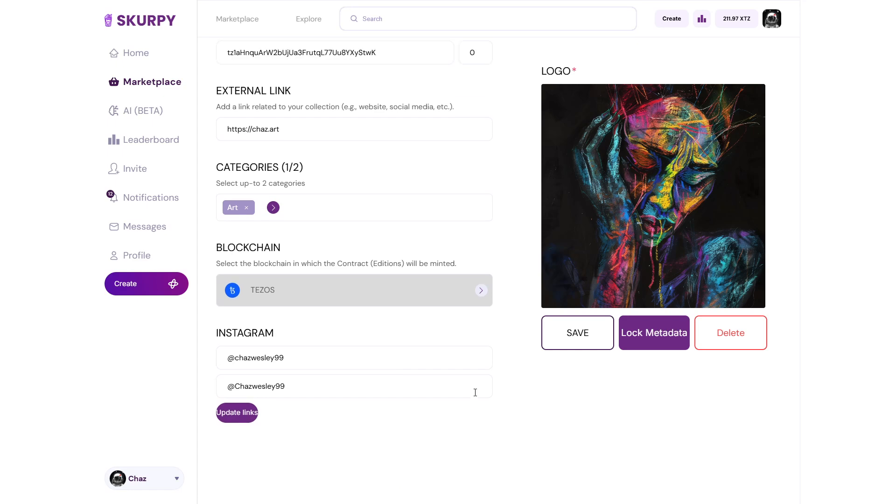
scroll(290, 126, "up", 3)
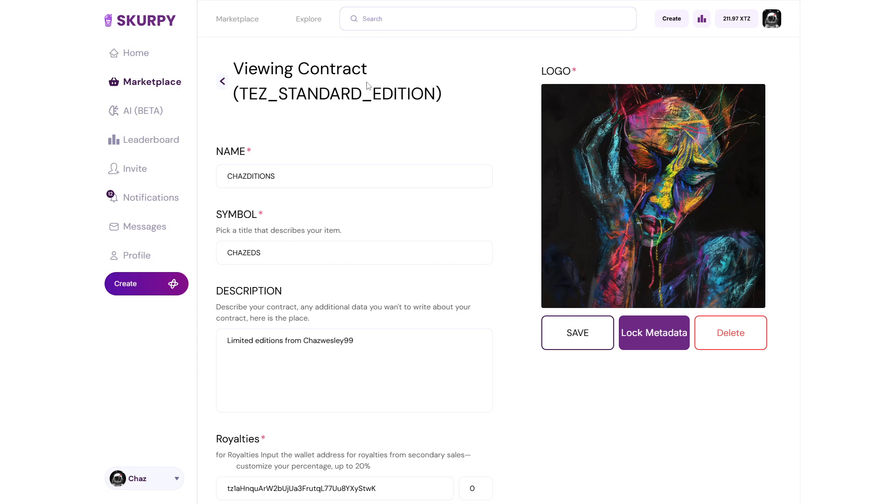
scroll(326, 273, "down", 2)
scroll(352, 295, "down", 3)
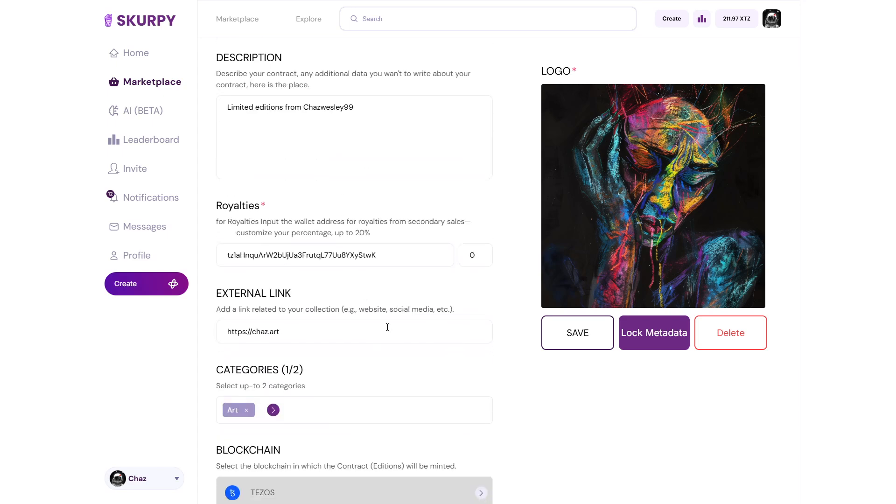
double_click(480, 252)
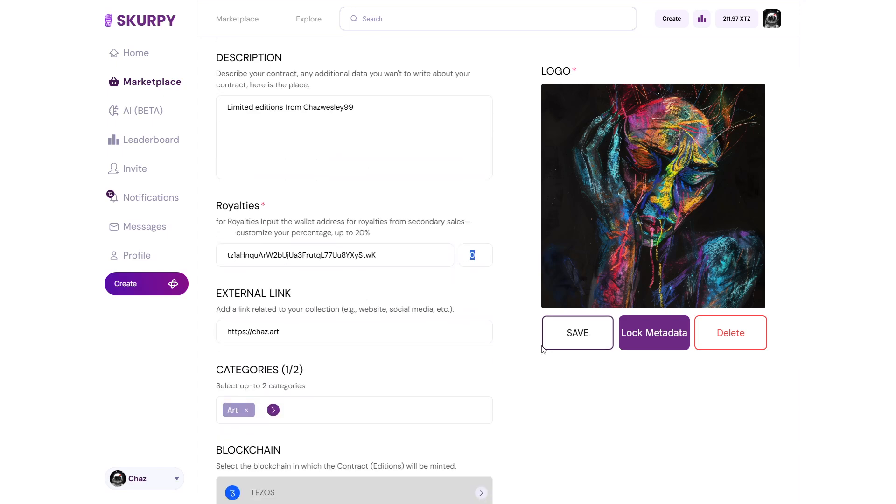
type("20")
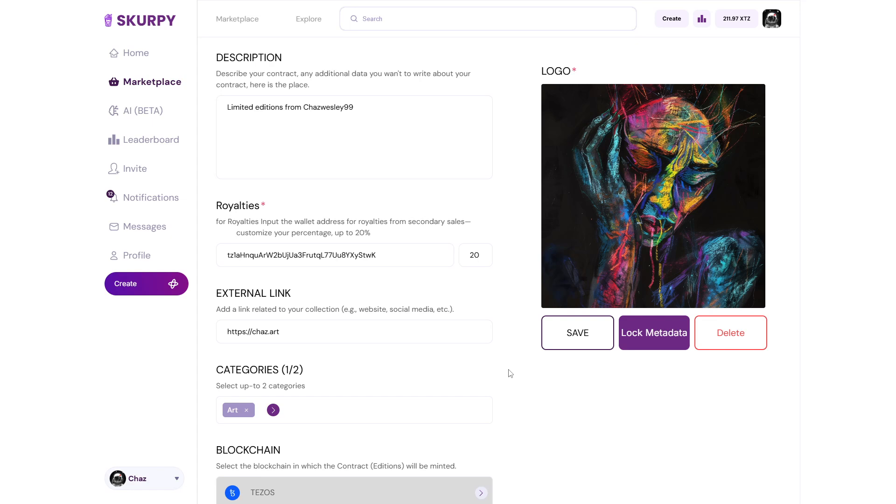
left_click_drag(372, 233, 333, 232)
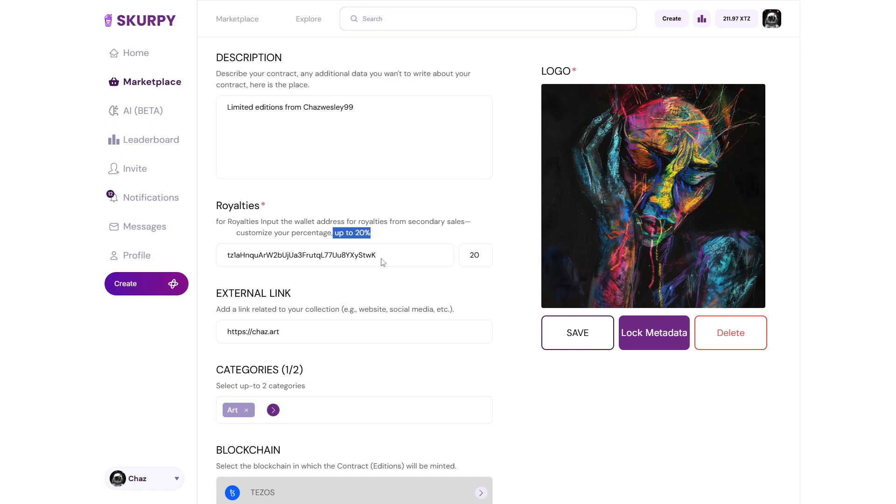
left_click(507, 383)
scroll(502, 381, "down", 4)
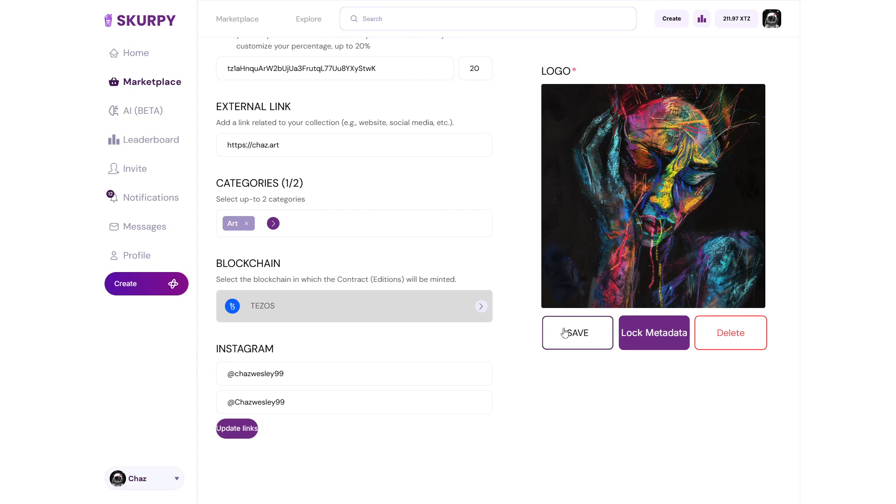
Step: Save the contract changes and lock the collection's metadata
left_click(578, 336)
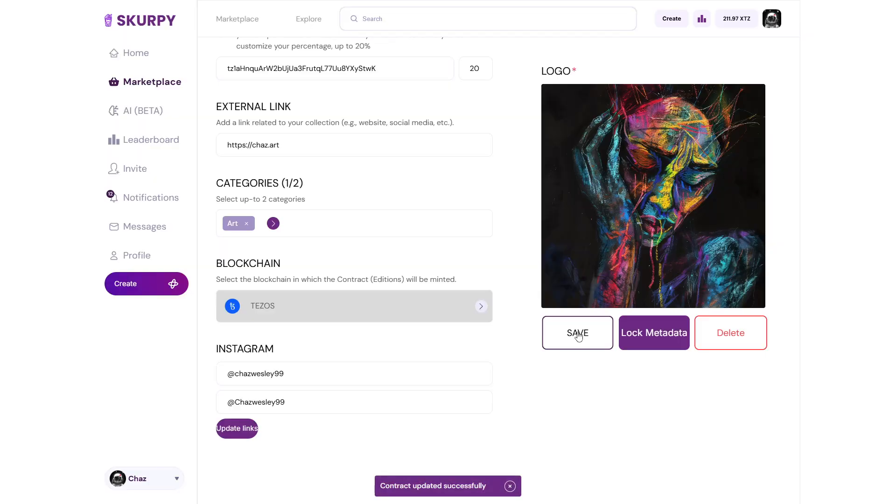
left_click(657, 343)
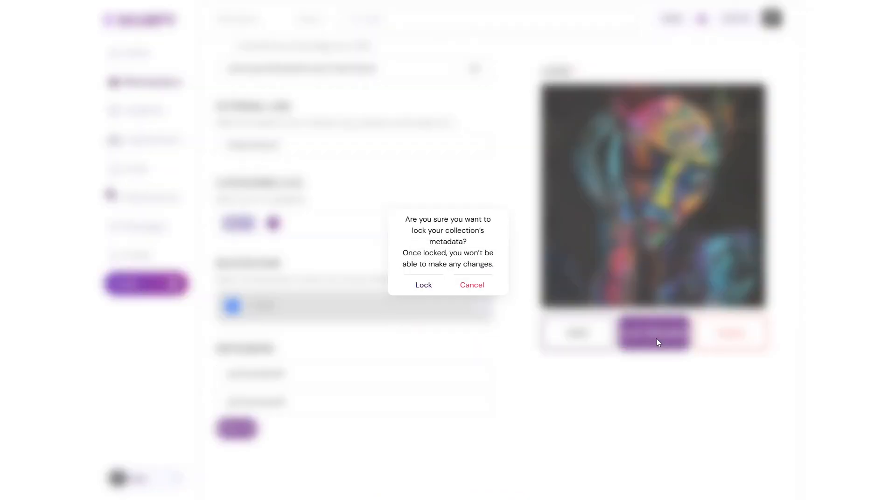
left_click(425, 285)
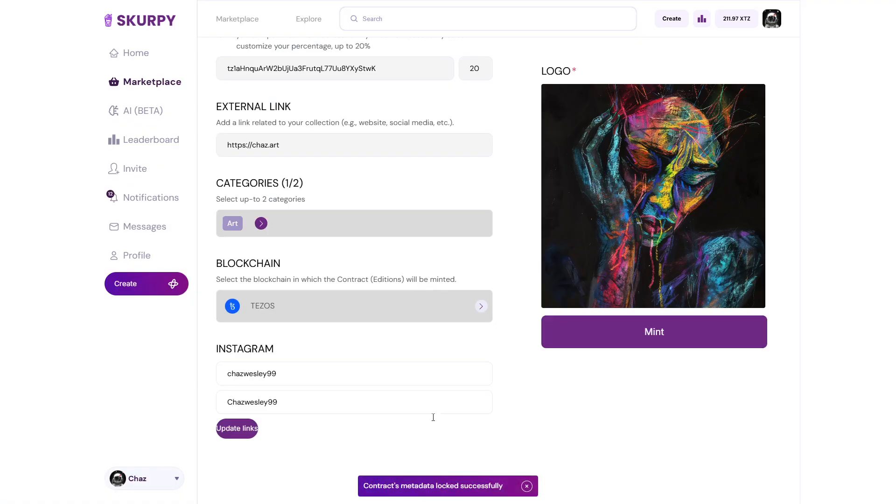
Step: Mint the contract on Tezos Mainnet by connecting the Trading Wallet in Temple Wallet and confirming the operation, retrying the request
left_click(652, 335)
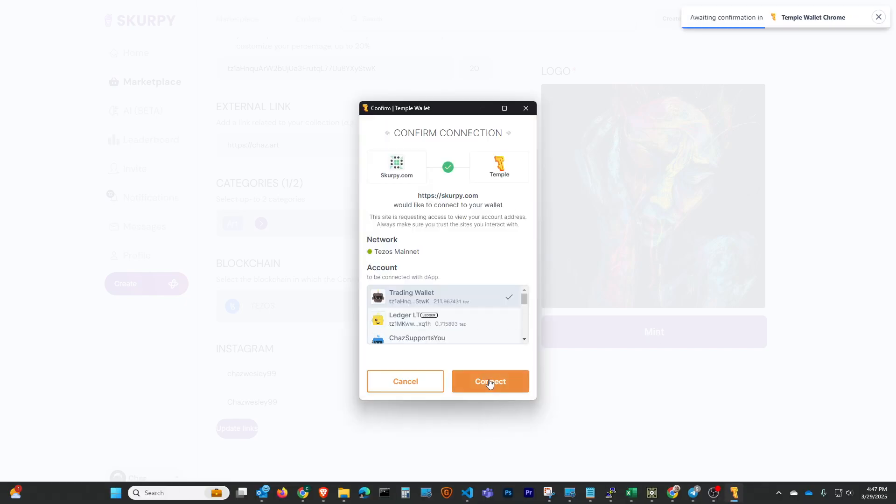
left_click(503, 382)
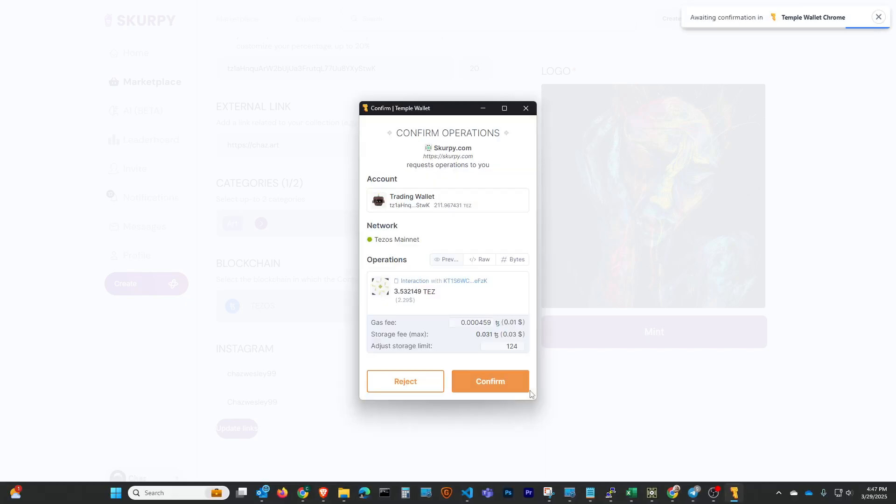
left_click(493, 393)
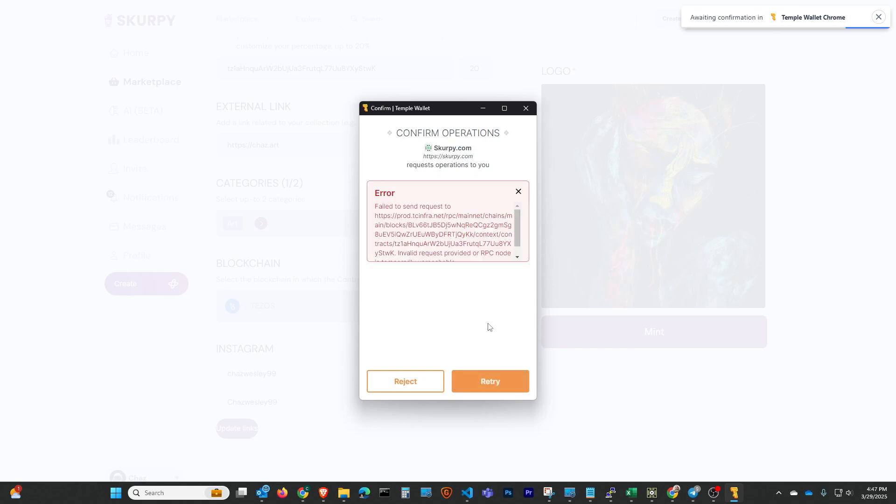
left_click(499, 382)
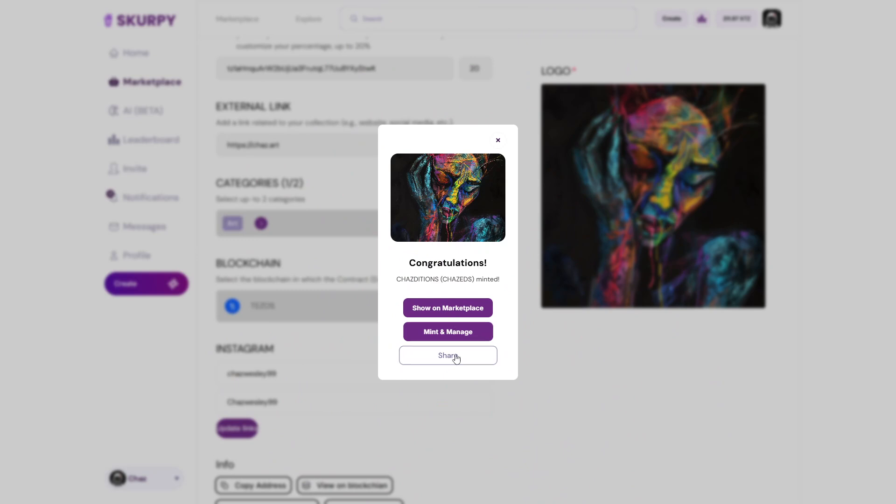
Step: Show the newly minted CHAZDITIONS collection on the marketplace
left_click(457, 308)
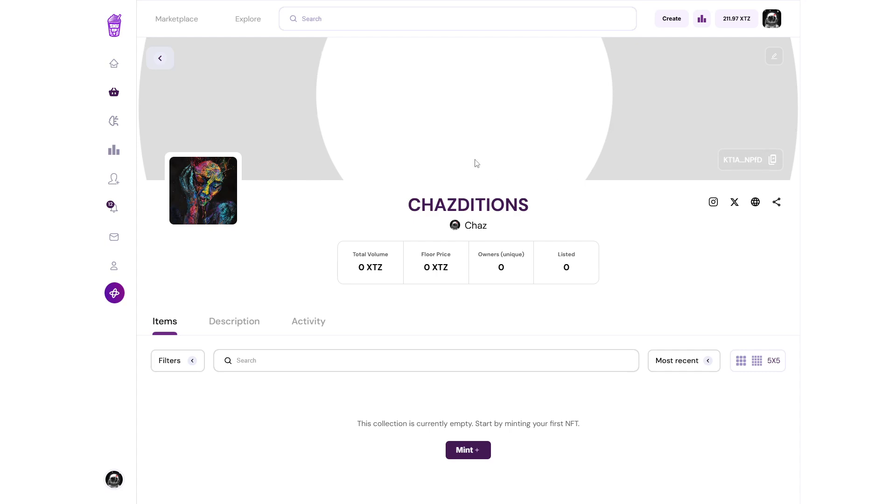
left_click(775, 57)
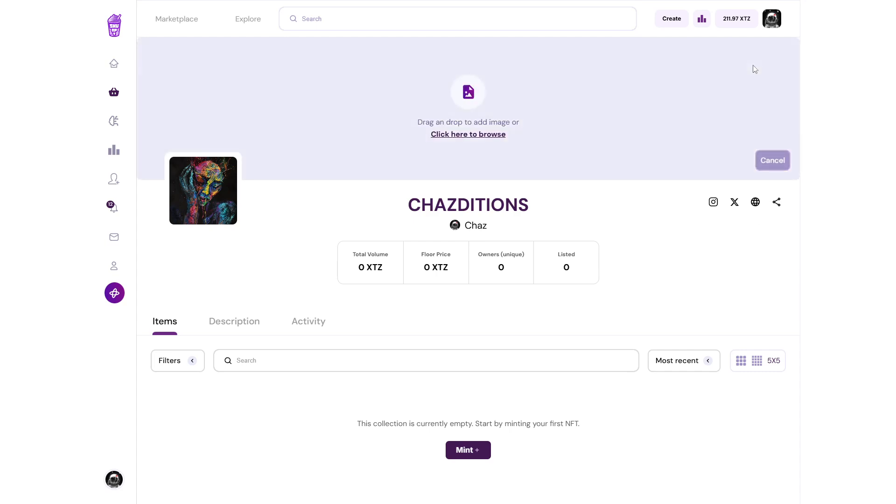
left_click(496, 135)
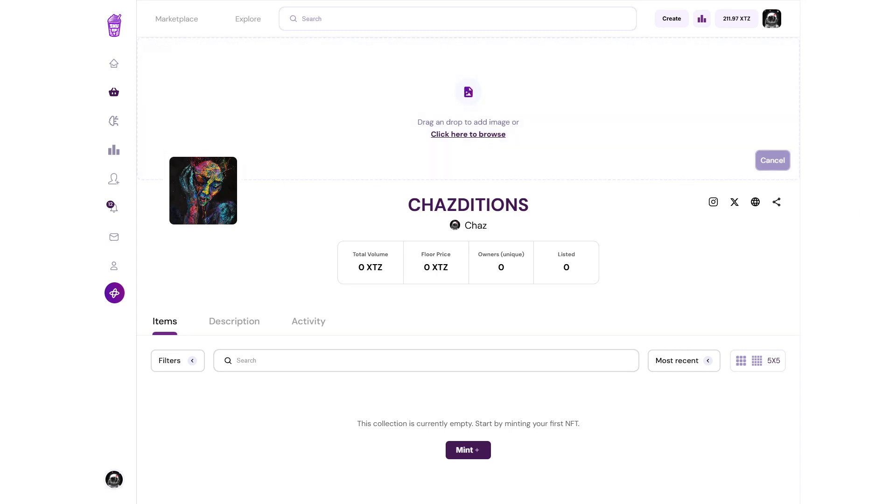
left_click_drag(514, 112, 506, 118)
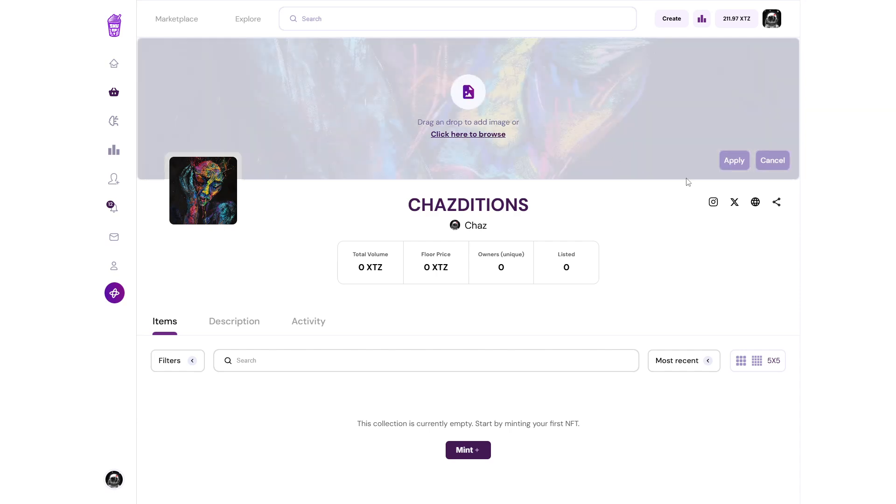
left_click(733, 160)
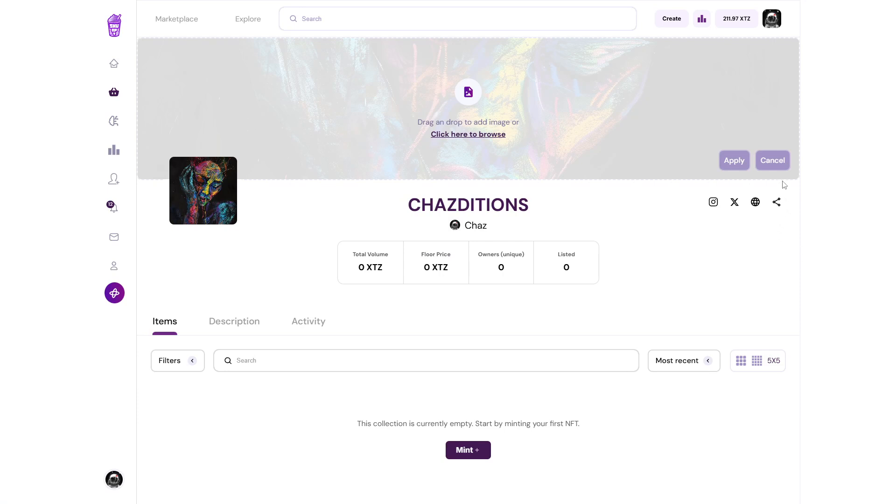
left_click(773, 168)
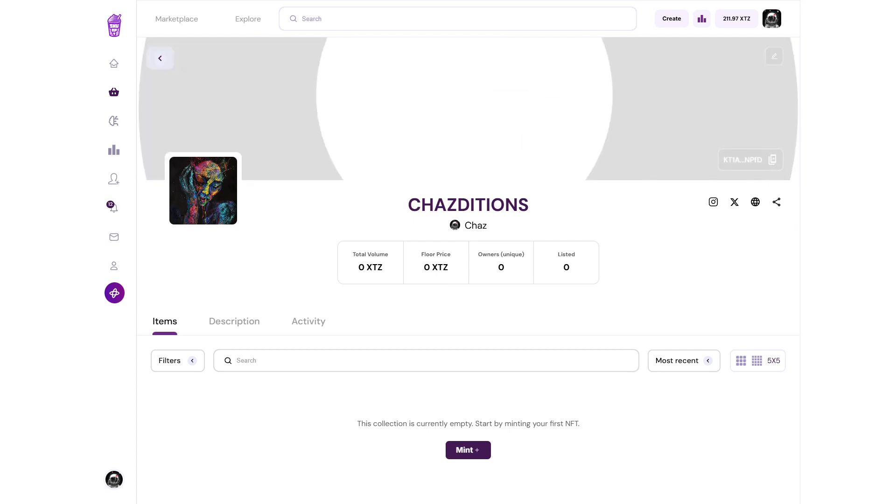
Step: Add the colourful portrait artwork as the CHAZDITIONS collection's banner image and apply it
left_click(774, 58)
left_click_drag(777, 188, 508, 131)
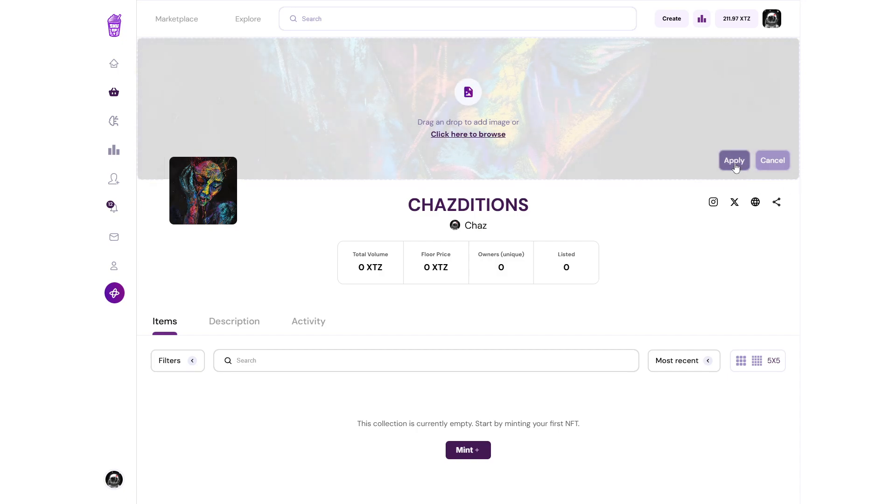
left_click(736, 168)
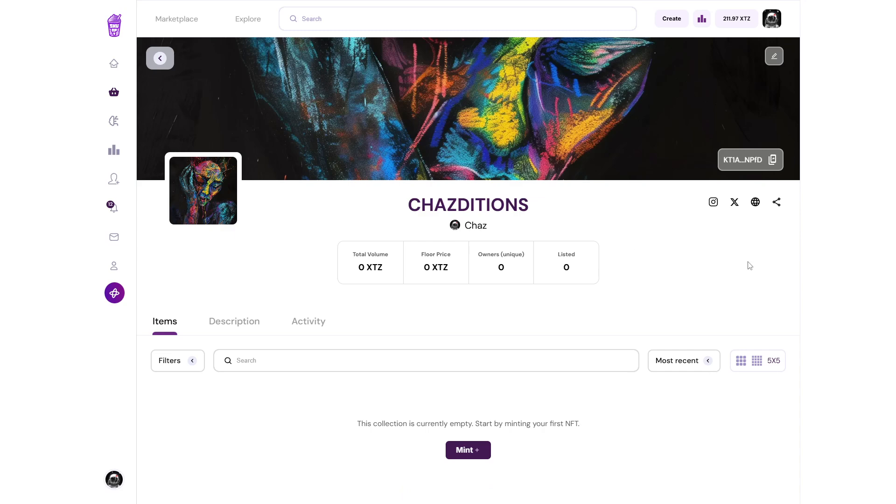
Step: Start minting a new NFT in the empty CHAZDITIONS collection and close the 007-Signed.png preview
scroll(761, 264, "down", 2)
scroll(608, 262, "up", 2)
left_click(669, 21)
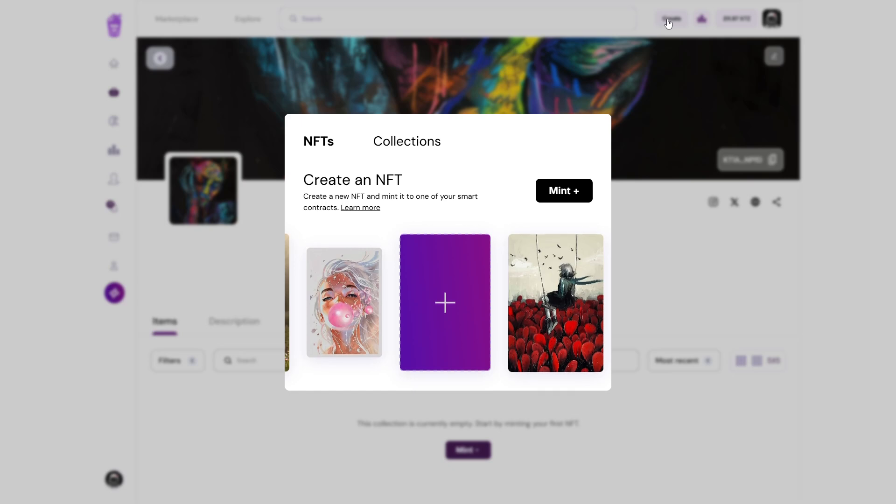
left_click(668, 22)
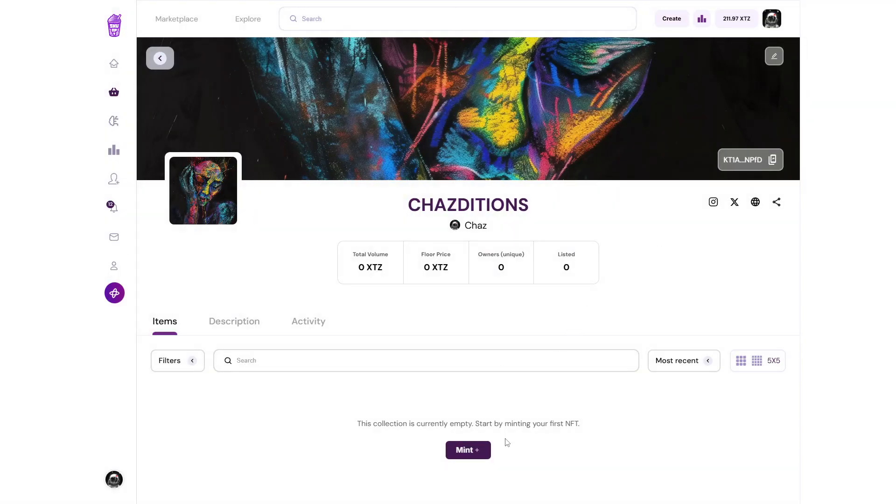
left_click(480, 450)
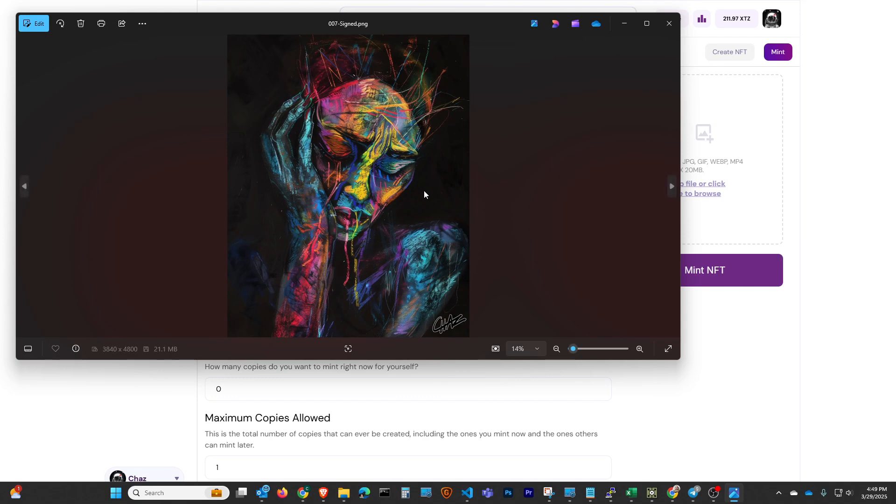
left_click(669, 24)
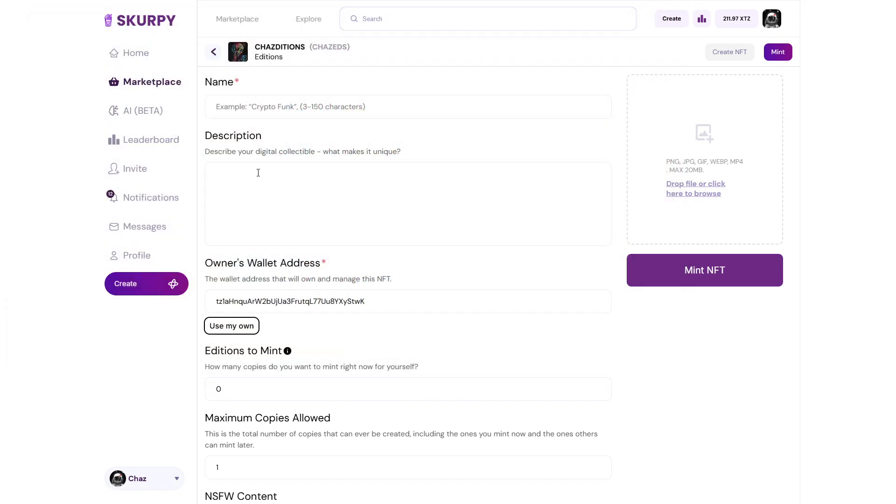
Step: Name the NFT "Missing You" and describe it as "Days go by... and I am missing you." with an AI art credit to the creator's handle
left_click(250, 109)
type("Missing You")
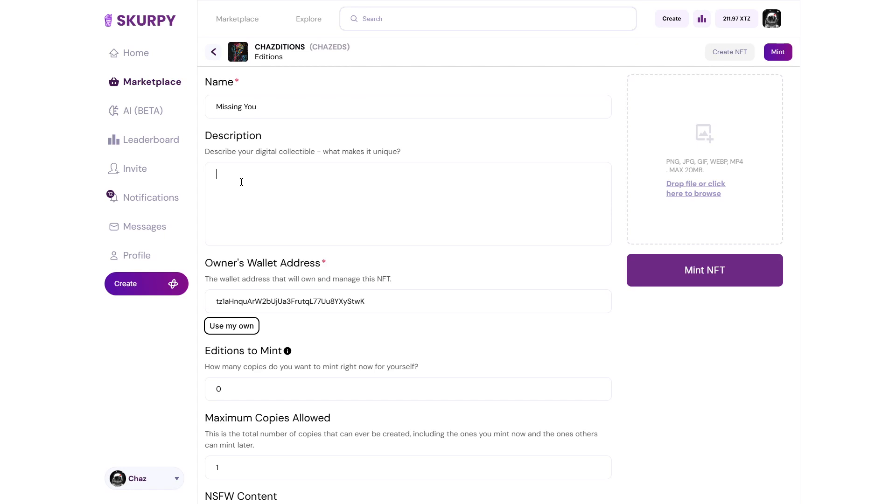
type("Days go b")
type("y")
type("... and I am missin")
type("g you")
type("AI art")
type(" by Chazwelsey")
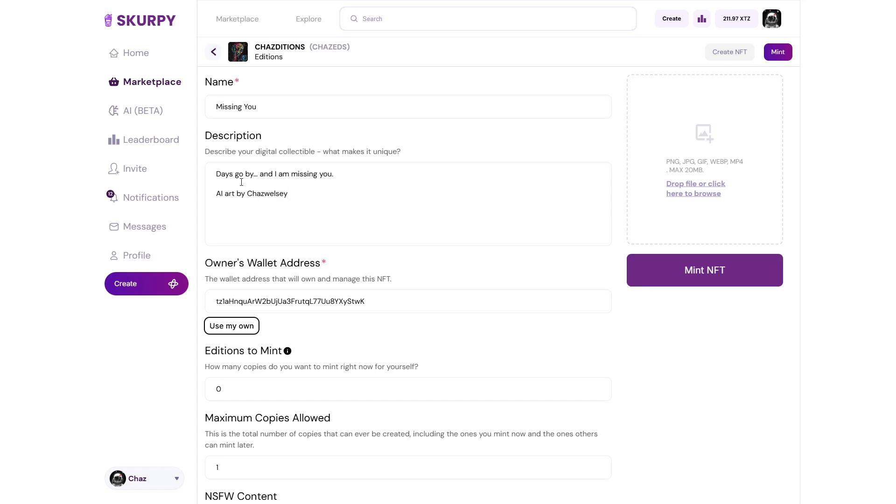
type("99")
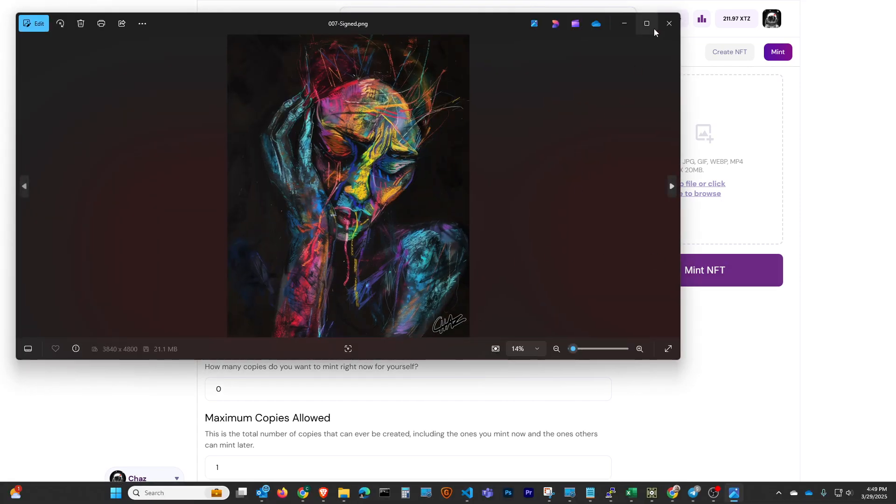
Step: Close the artwork preview and upload the portrait artwork as the NFT's media file
left_click(669, 24)
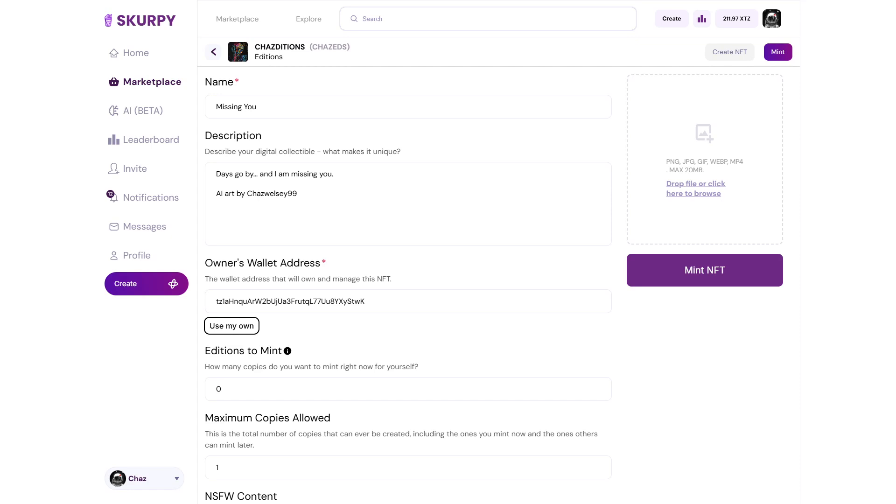
mouse_move(772, 19)
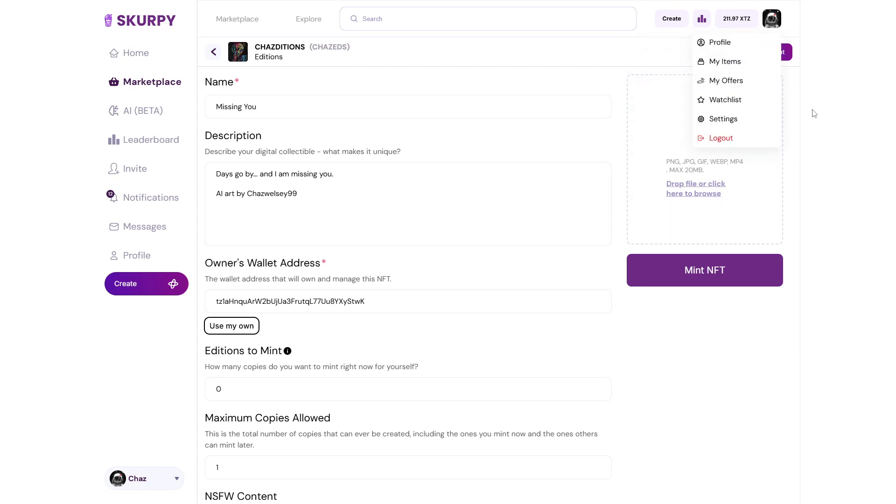
left_click(743, 26)
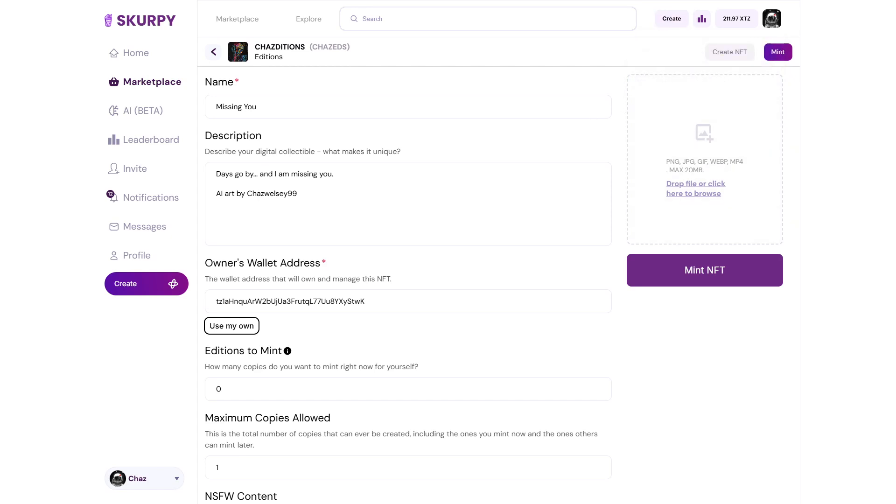
left_click_drag(895, 187, 675, 187)
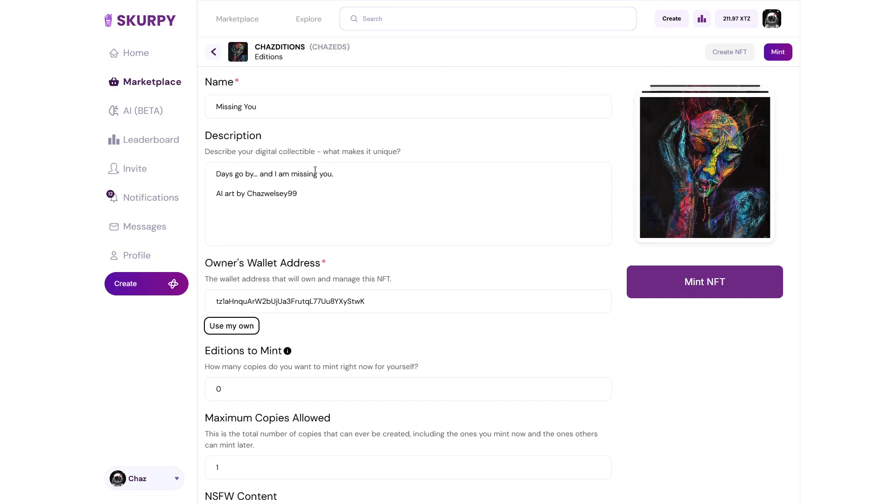
Step: Set the NFT's Editions to Mint to 50 and Maximum Copies Allowed to 2
scroll(354, 206, "down", 3)
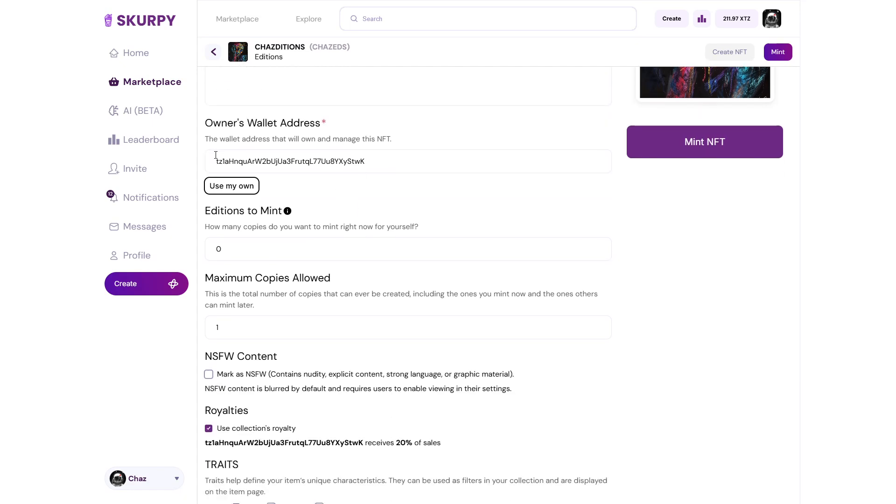
double_click(238, 253)
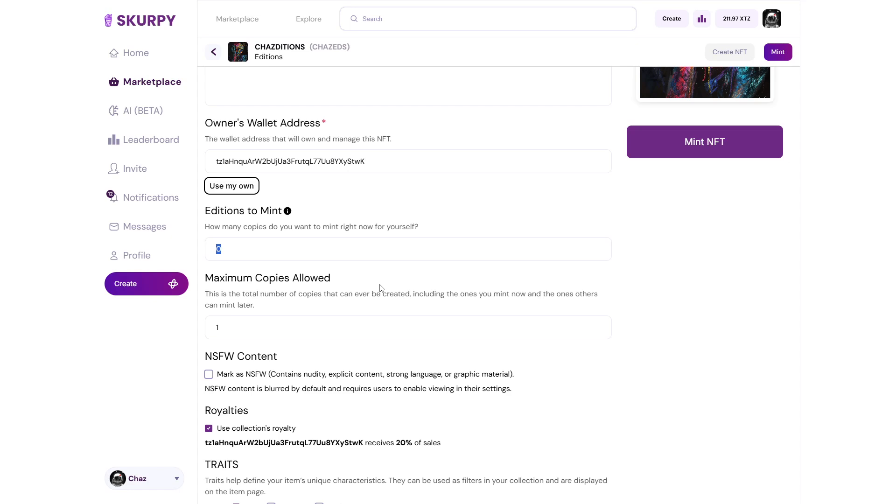
type("50")
type("3")
scroll(366, 325, "down", 2)
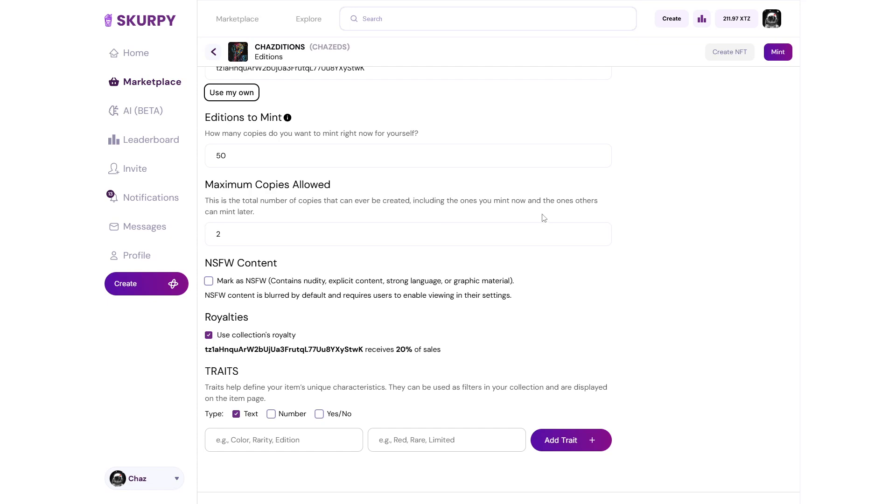
Step: Set the NFT's Editions to Mint to 5 and Maximum Copies Allowed to 50
mouse_move(288, 119)
left_click_drag(229, 155, 201, 156)
type("5")
left_click_drag(231, 237, 207, 234)
type("50")
Step: Try a custom royalty for the NFT and restore the use of the collection's royalty
scroll(261, 285, "down", 2)
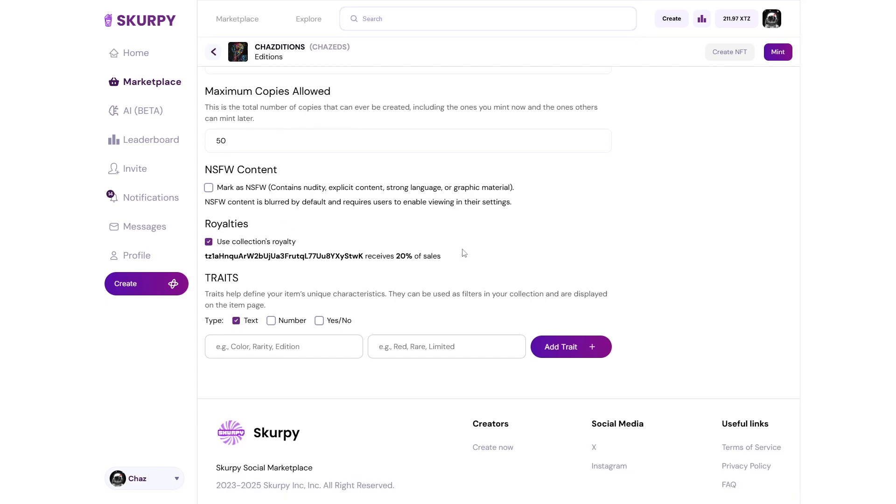
left_click(209, 243)
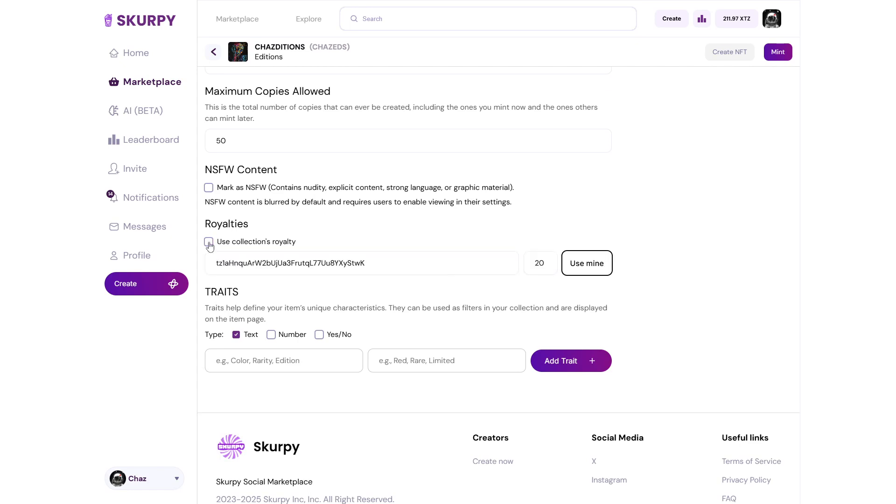
left_click(208, 242)
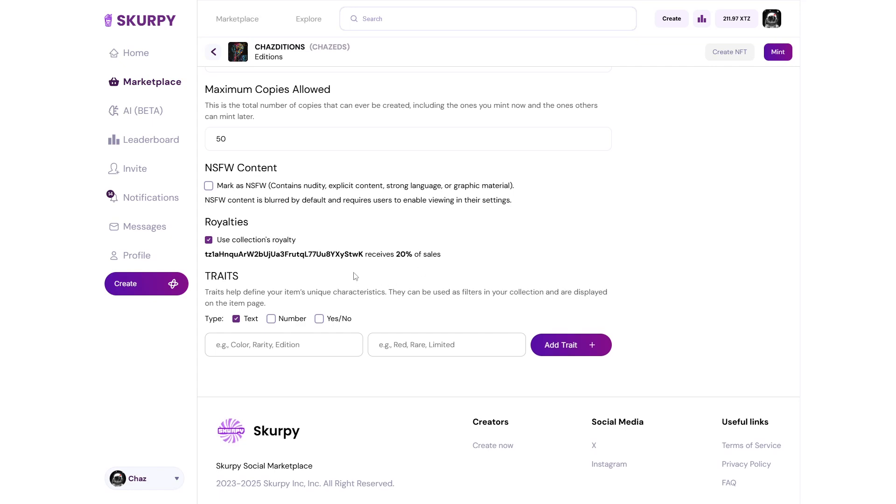
Step: Add a text trait named DATE with the value 2024-03-29 to the NFT
left_click(269, 344)
type("DATE")
type("2024-")
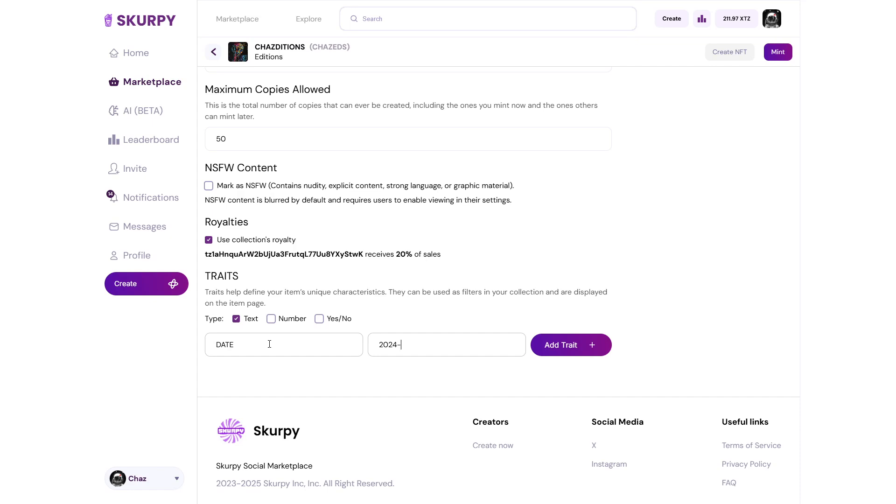
type("03-29")
left_click(567, 346)
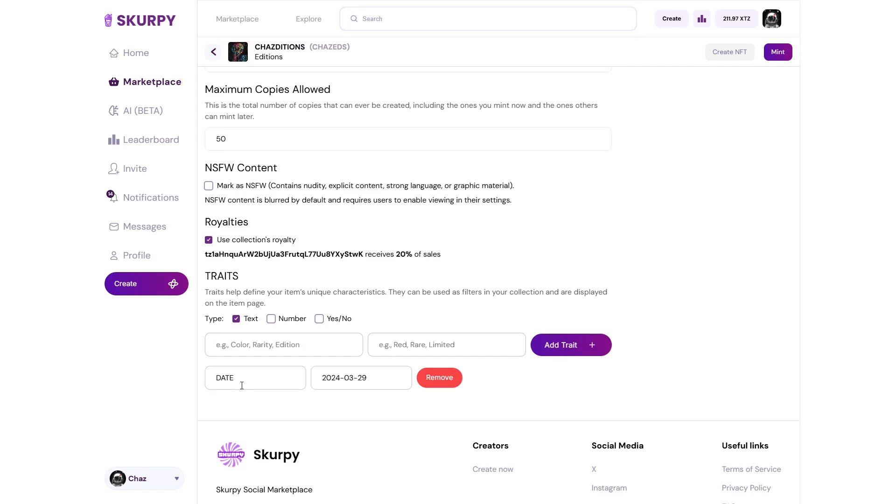
Step: Add a text trait named SERIAL NO with the value SKRP-0002 to the NFT
left_click(272, 319)
left_click(273, 319)
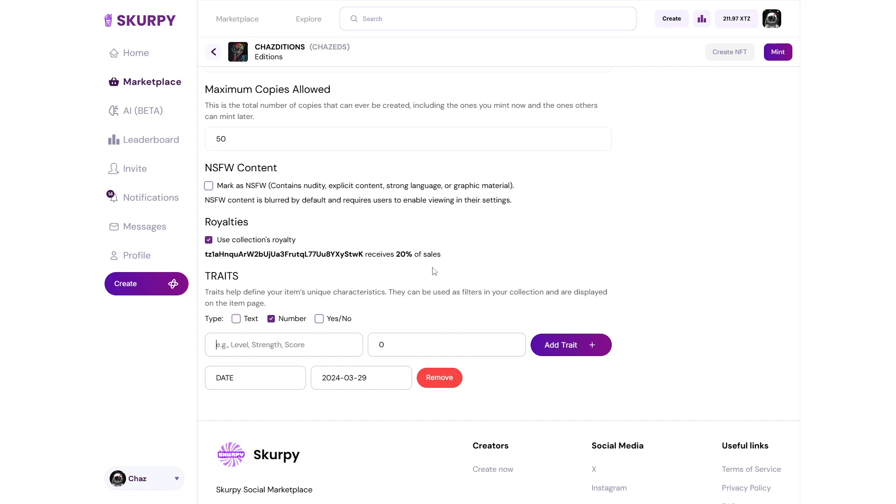
type("SERIAL NO")
left_click(237, 319)
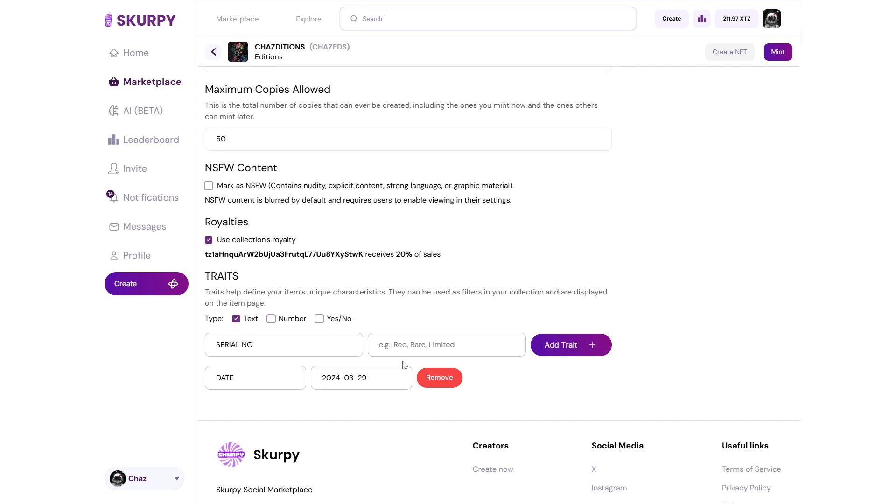
type("SKRP-0002")
left_click(541, 345)
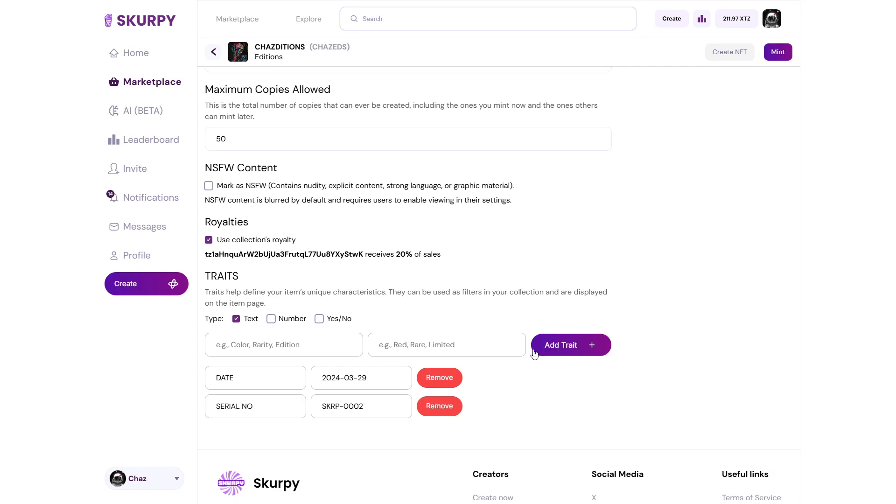
Step: Add a Yes/No trait named PERSONAL PRINT RIGHTS to the NFT and set it to yes
left_click(320, 320)
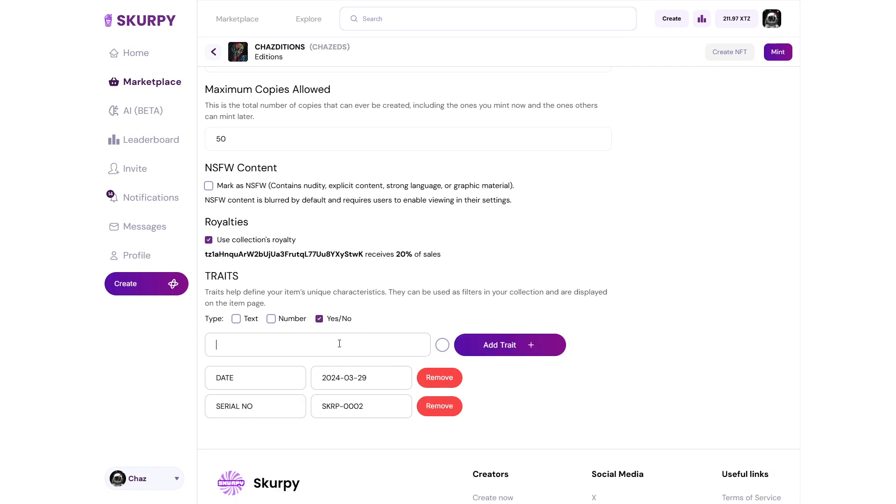
type("PERSONAL PRINT RIGHTS")
left_click(442, 345)
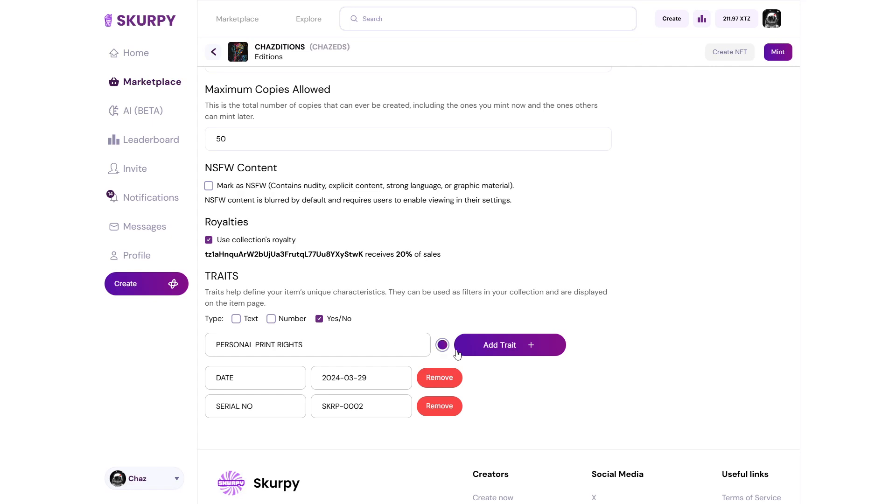
left_click(513, 347)
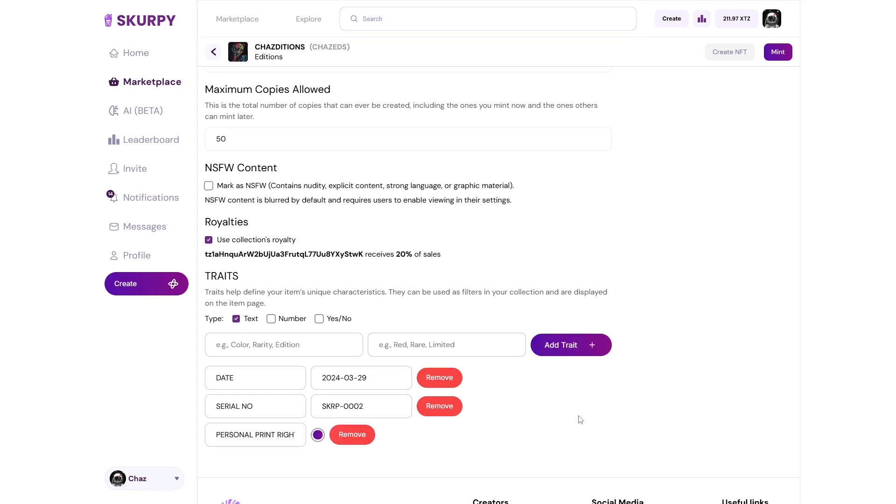
scroll(576, 411, "down", 2)
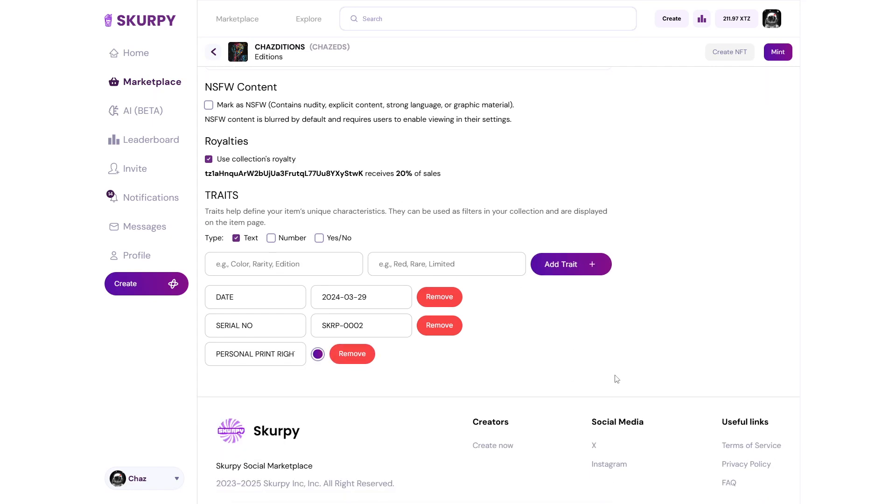
scroll(517, 362, "up", 2)
scroll(517, 362, "up", 6)
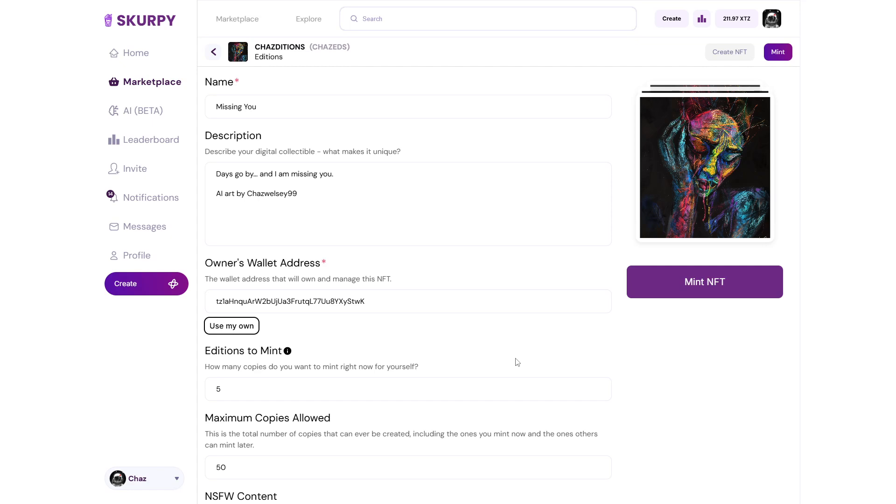
Step: Mint the Missing You NFT, connecting the Trading Wallet account in Temple Wallet and approving the mint operation
scroll(421, 389, "down", 2)
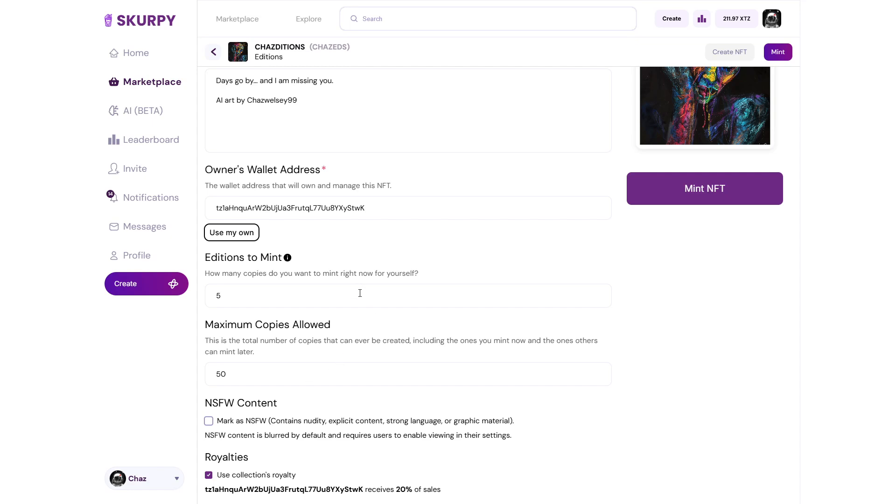
left_click(703, 201)
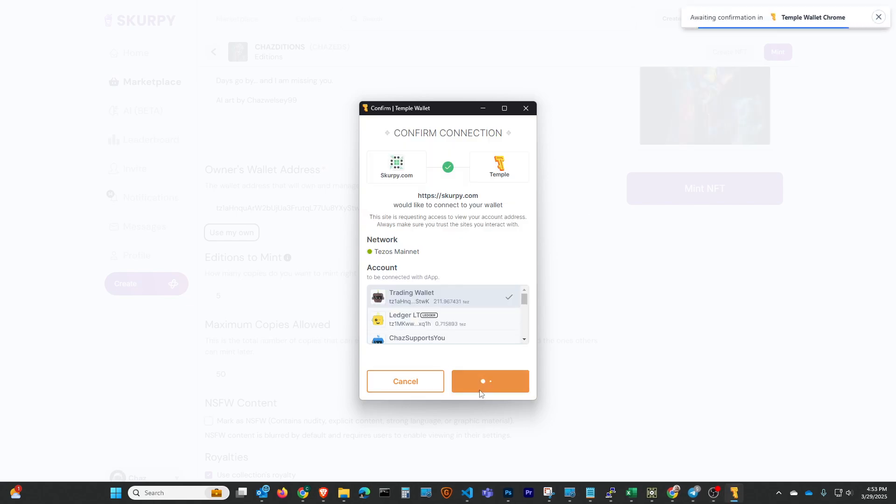
left_click(484, 386)
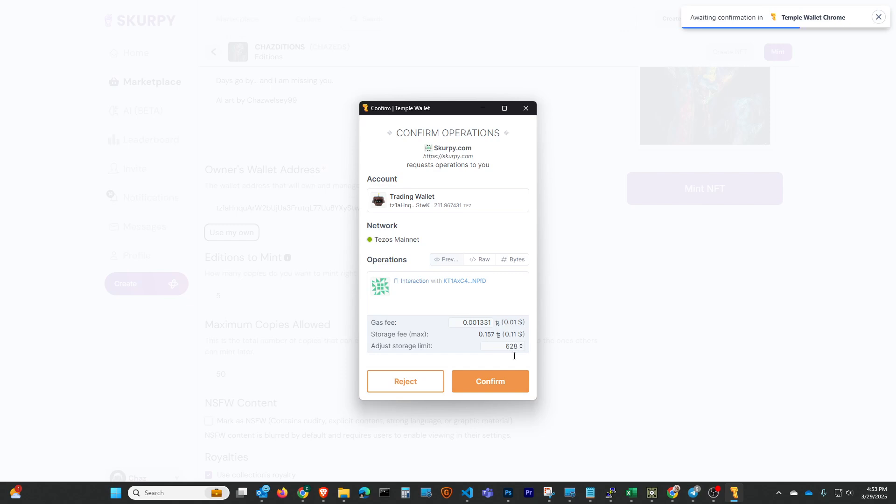
left_click(505, 382)
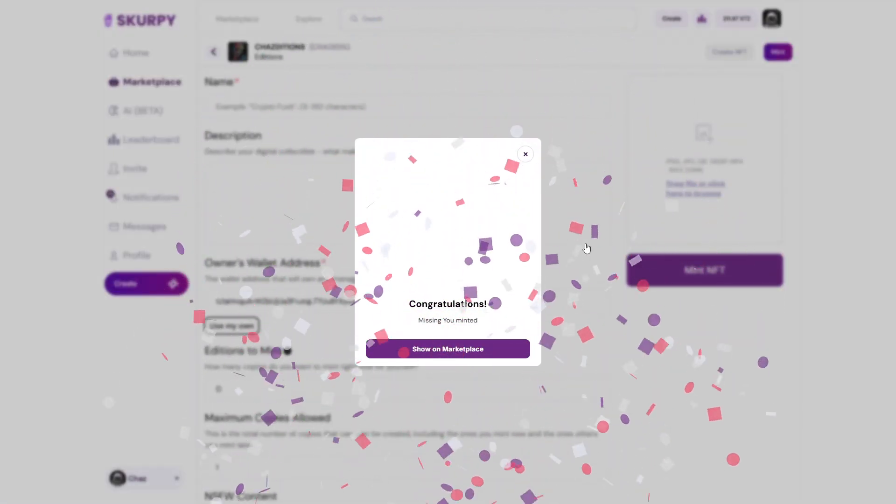
Step: Show the minted NFT on the marketplace and review its traits, details and history
left_click(458, 352)
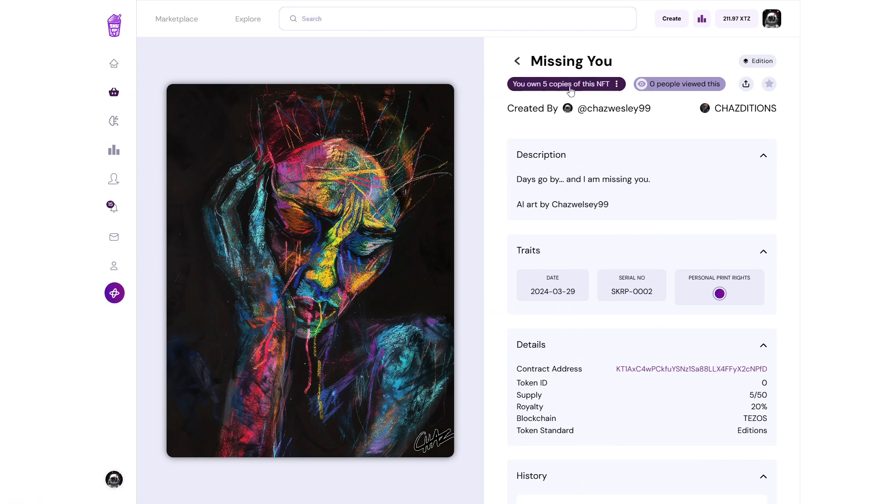
scroll(689, 281, "down", 1)
scroll(688, 281, "down", 3)
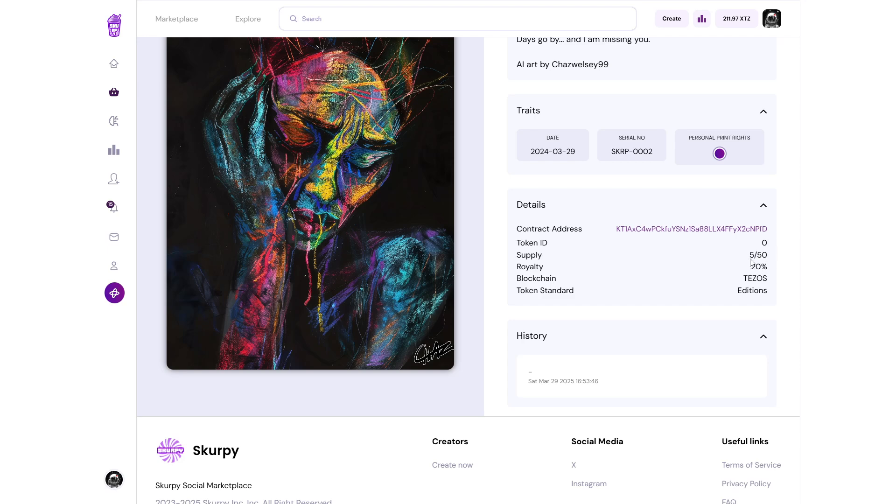
scroll(756, 265, "up", 3)
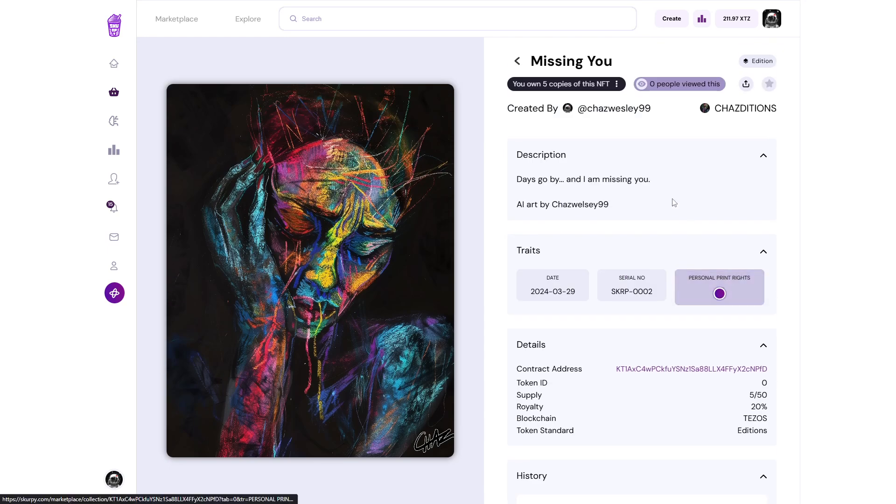
left_click(617, 86)
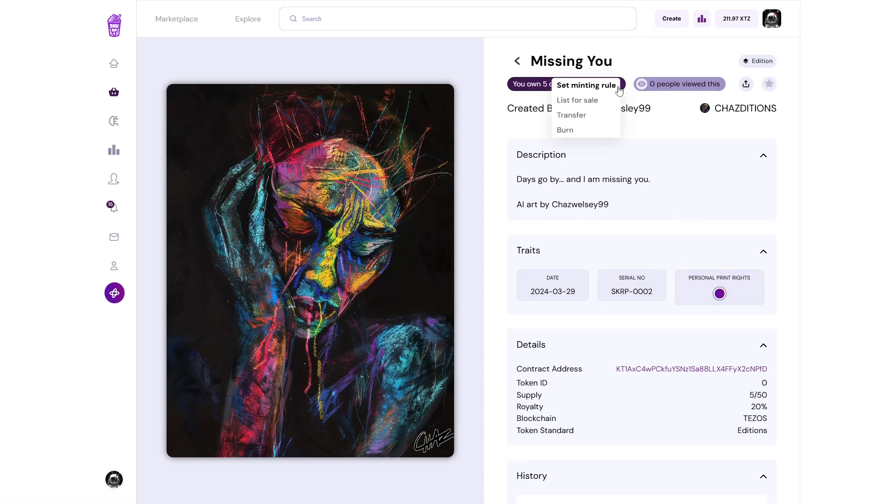
left_click(582, 104)
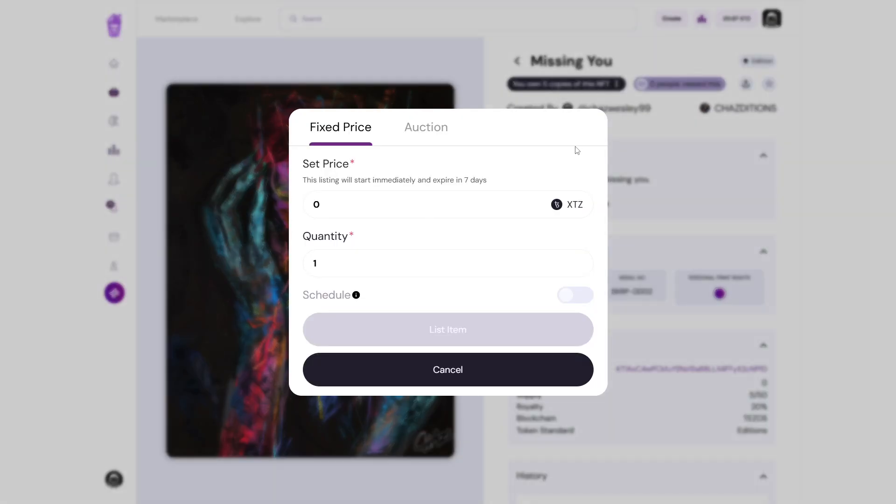
left_click(579, 261)
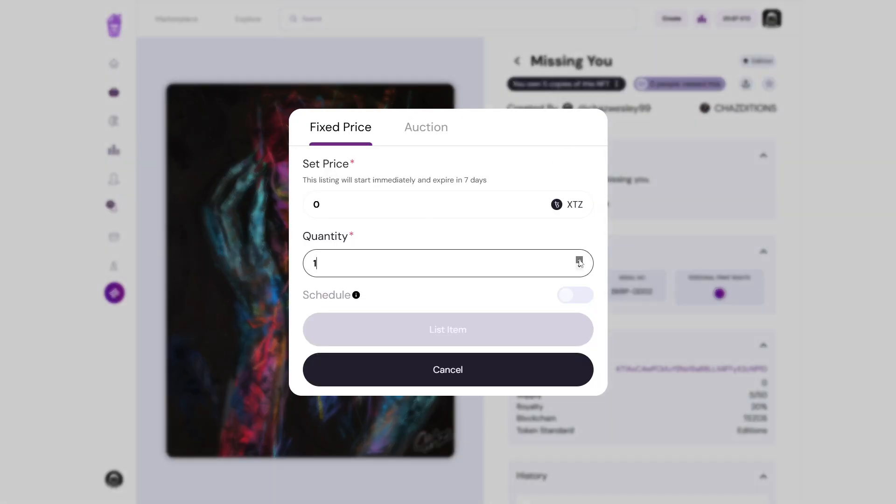
double_click(315, 262)
type("5")
left_click(412, 244)
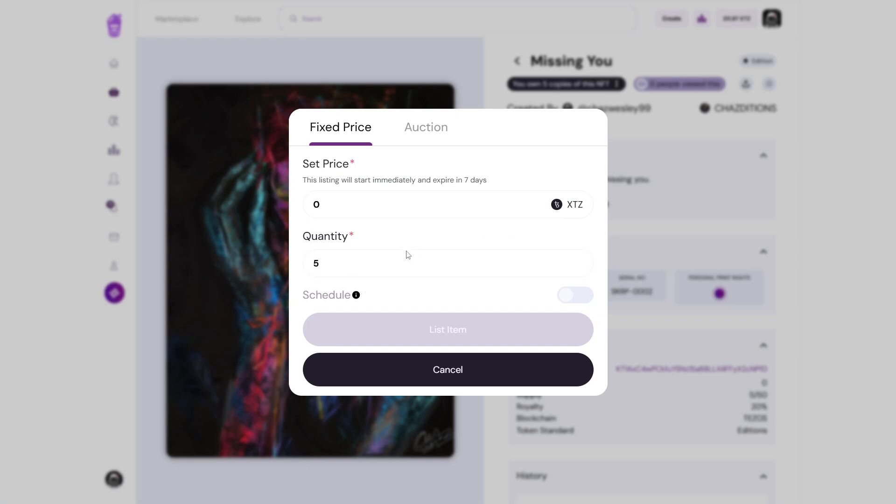
left_click(450, 369)
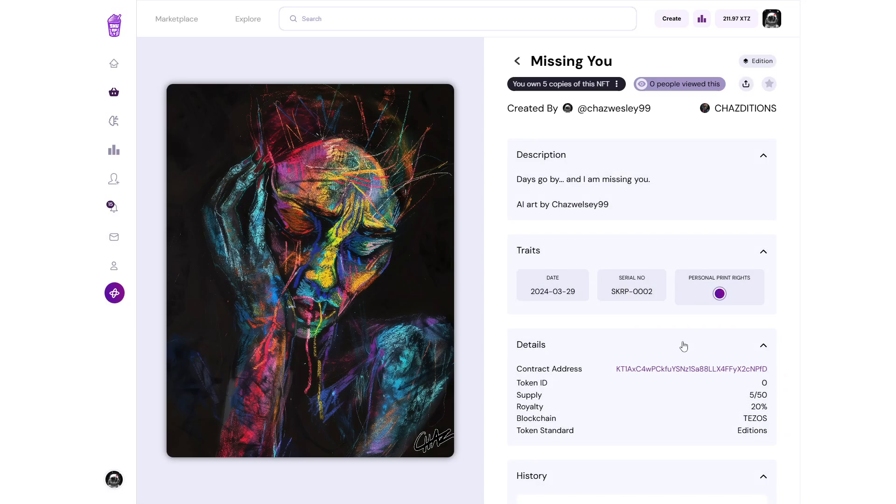
Step: Fill in the NFT's minting rules with 45 available to mint, 3 NFTs per transaction and a price of 3 XTZ each
left_click(616, 84)
left_click(579, 86)
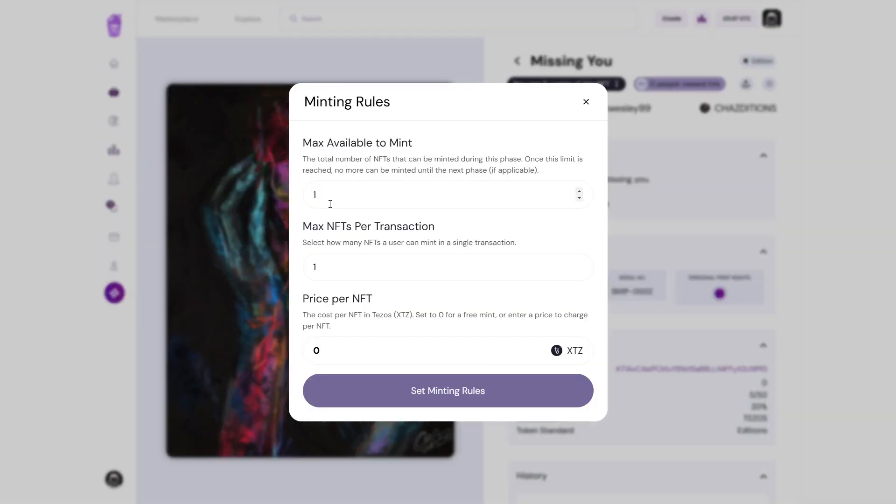
double_click(330, 204)
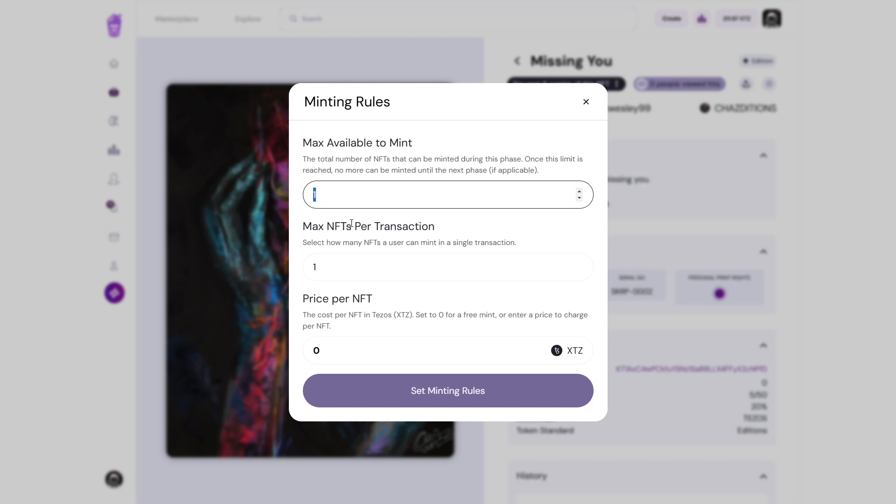
type("45")
double_click(323, 271)
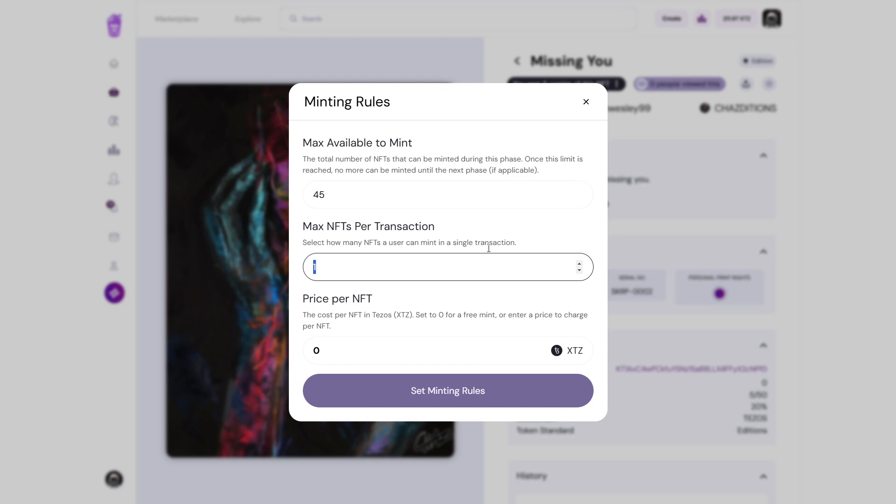
type("2")
key("Tab")
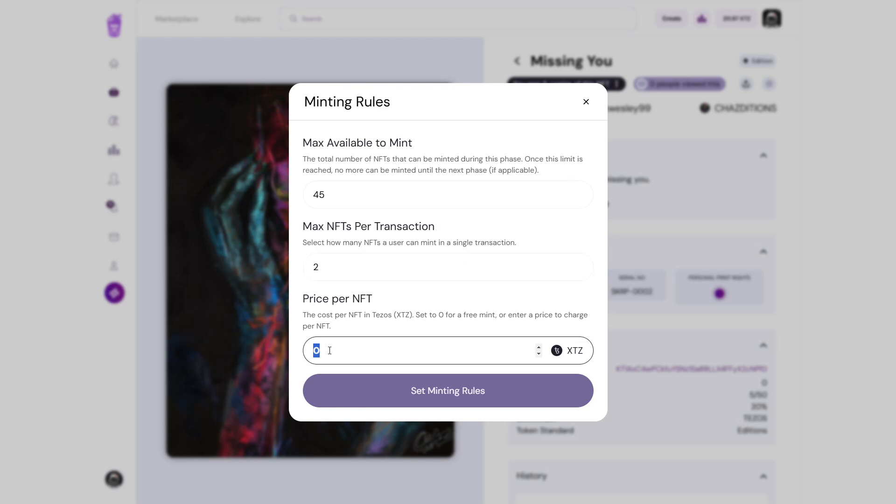
type("3")
left_click_drag(342, 272, 290, 262)
type("3")
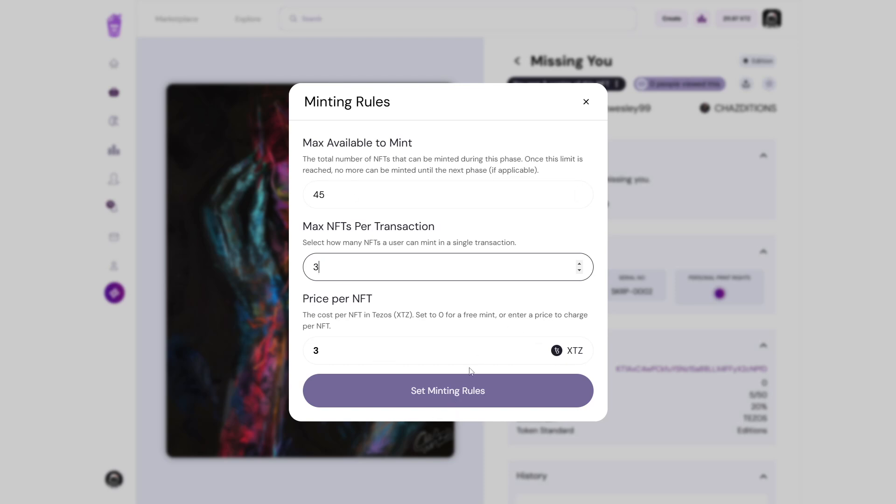
Step: Submit the minting rules, approve the wallet connection and operation in Temple Wallet, and reload the NFT page
left_click(452, 394)
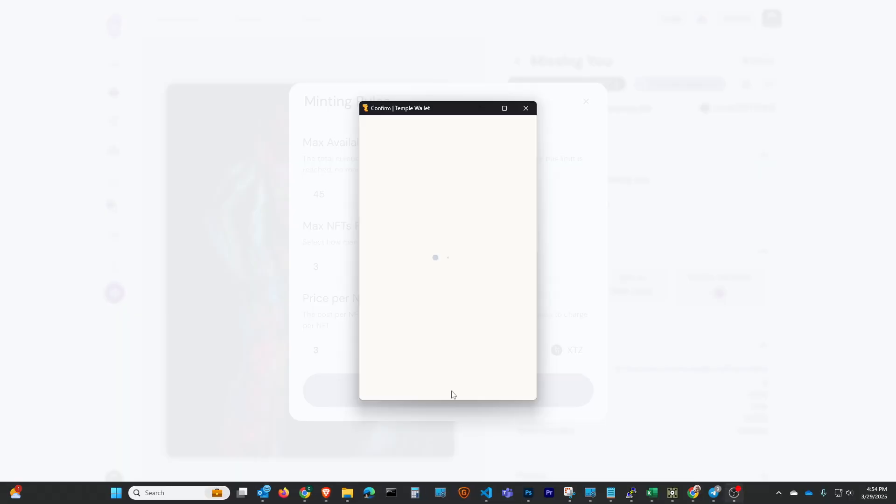
left_click(501, 385)
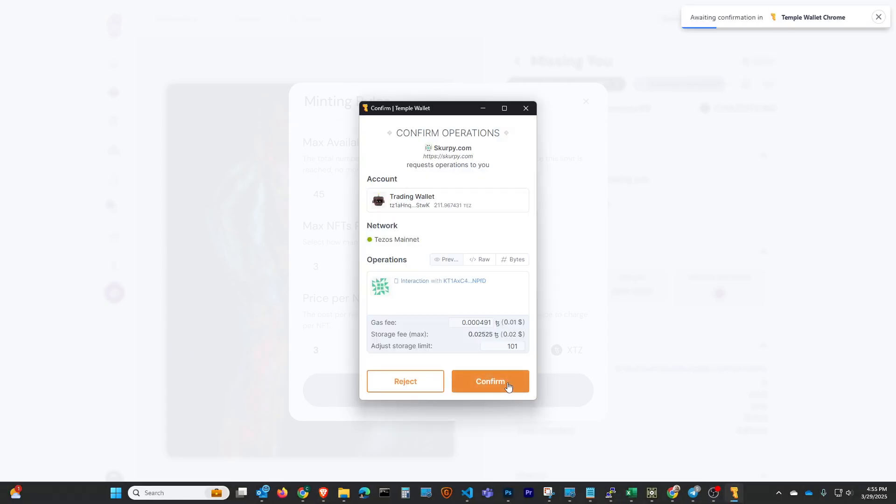
left_click(509, 386)
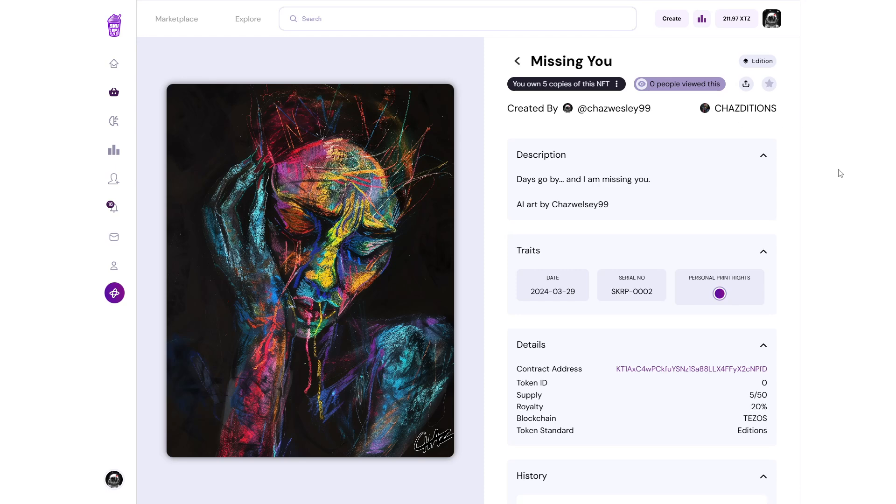
key("F5")
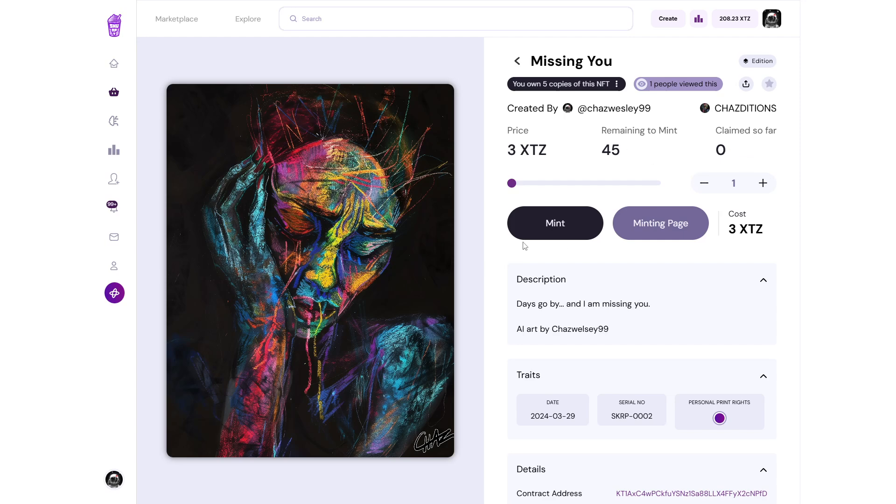
Step: Mint one copy of the NFT for 3 XTZ and approve the connection and operation in Temple Wallet
left_click(546, 228)
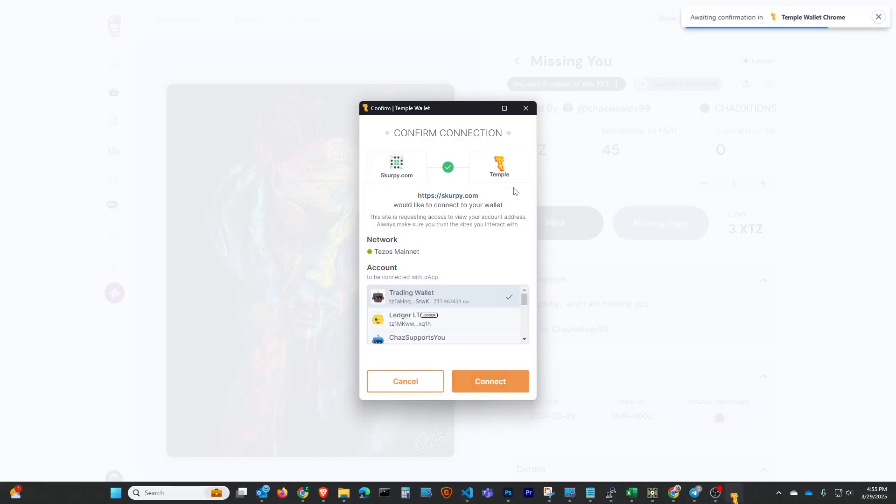
left_click(484, 385)
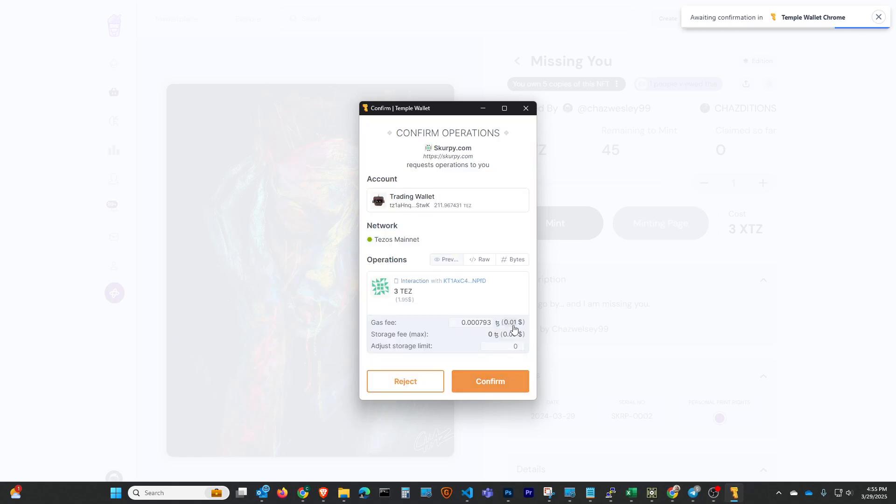
left_click(500, 383)
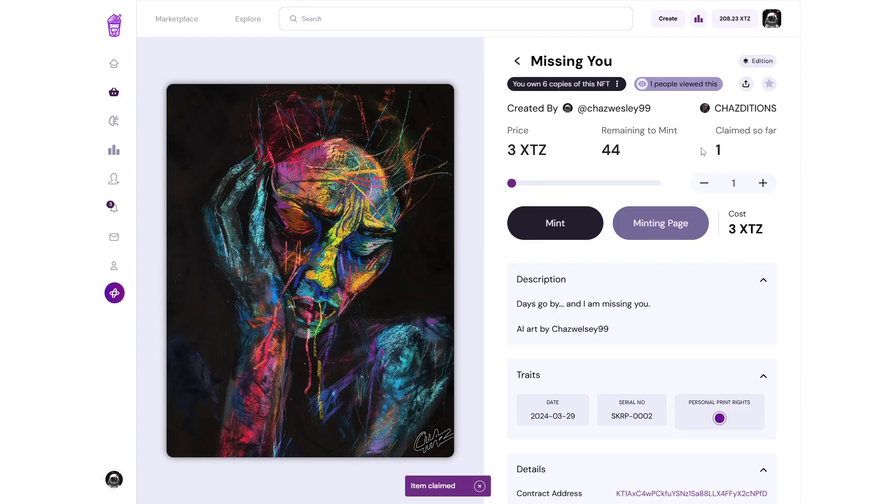
Step: Try a mint quantity of 3 copies and restore the quantity to 1
left_click(762, 183)
left_click(763, 183)
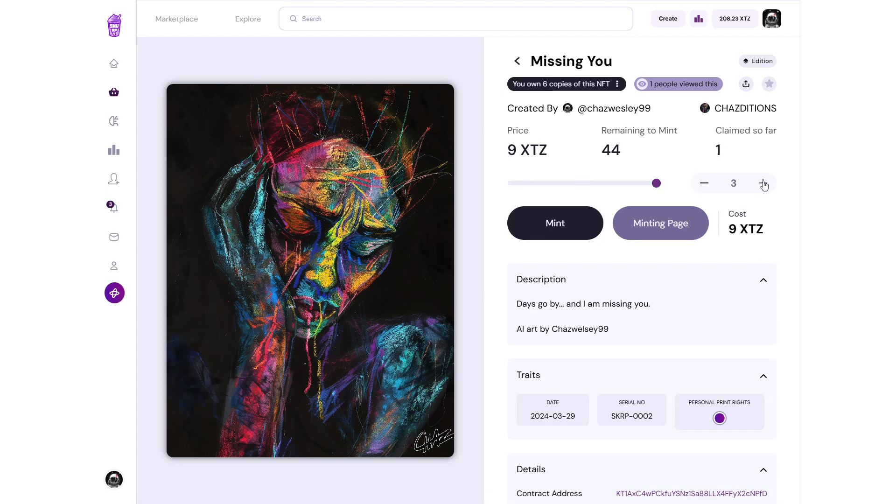
left_click(704, 184)
left_click(704, 184)
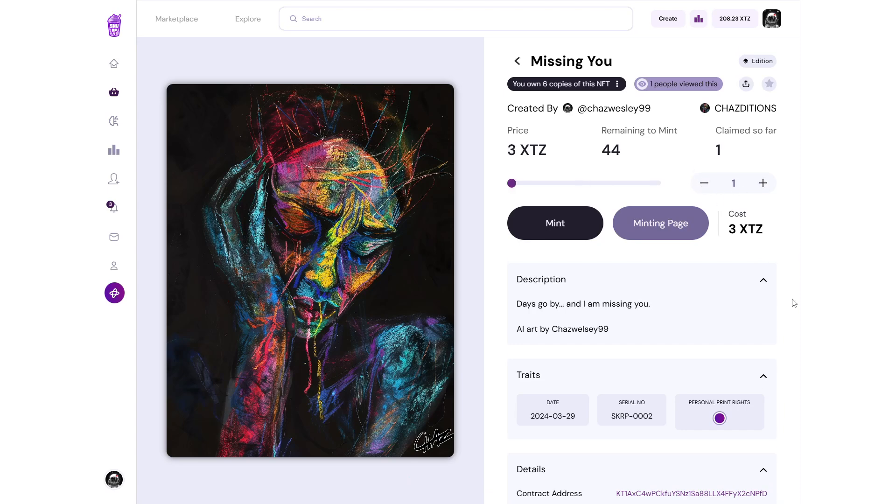
Step: Reload the NFT page and check its supply details and the claim entry in its history
scroll(776, 284, "down", 3)
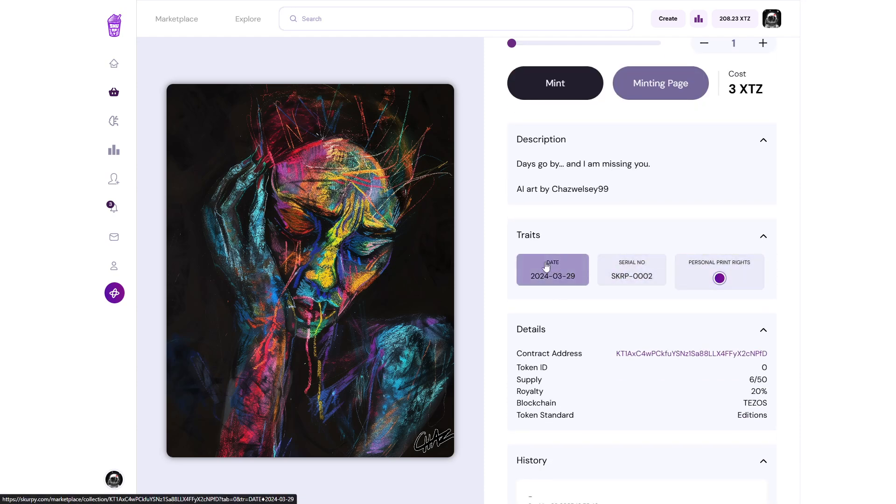
scroll(704, 314, "down", 3)
scroll(653, 350, "up", 1)
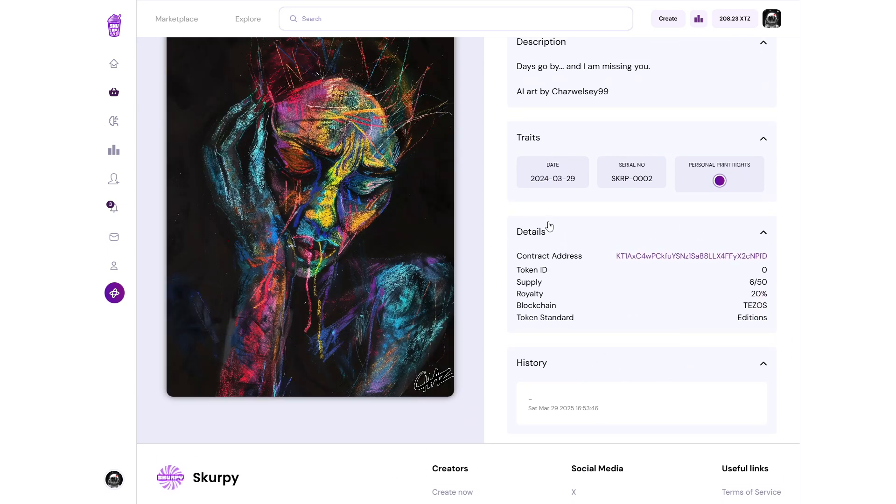
key("F5")
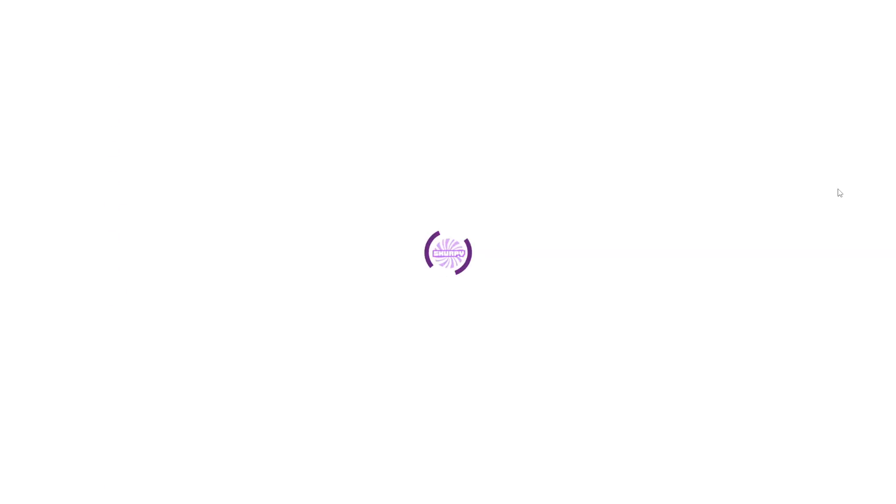
scroll(830, 231, "down", 7)
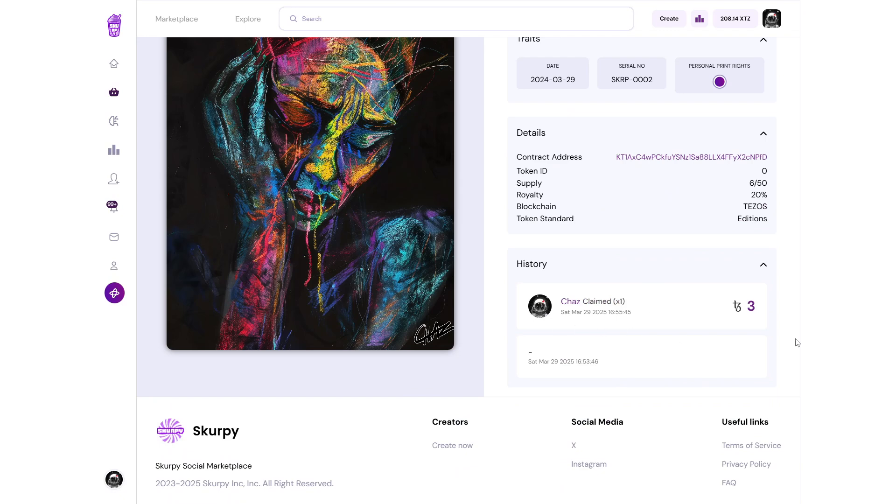
scroll(834, 321, "up", 7)
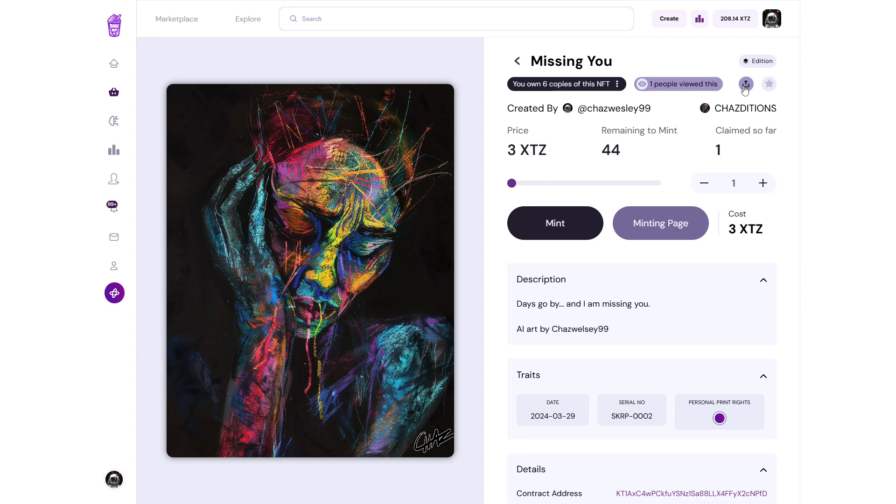
Step: Share the NFT as a Skurpy post and add the line "Check out my new edition for sale." above the link
left_click(746, 86)
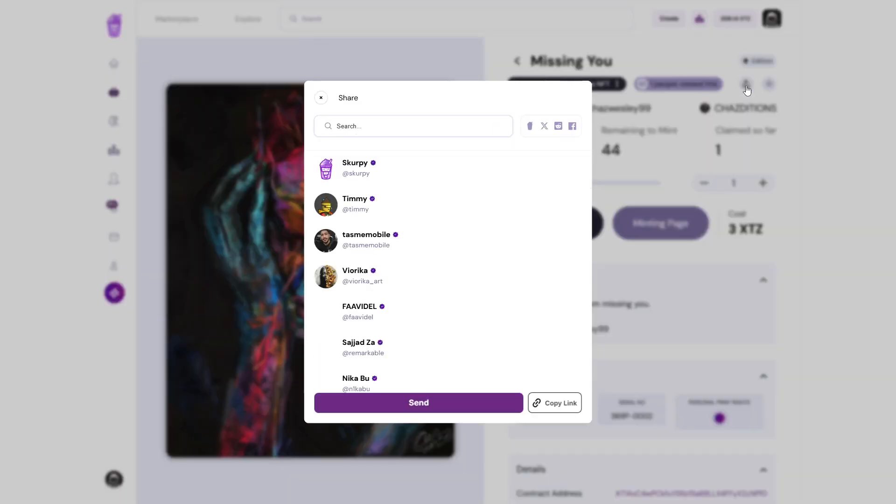
left_click(855, 233)
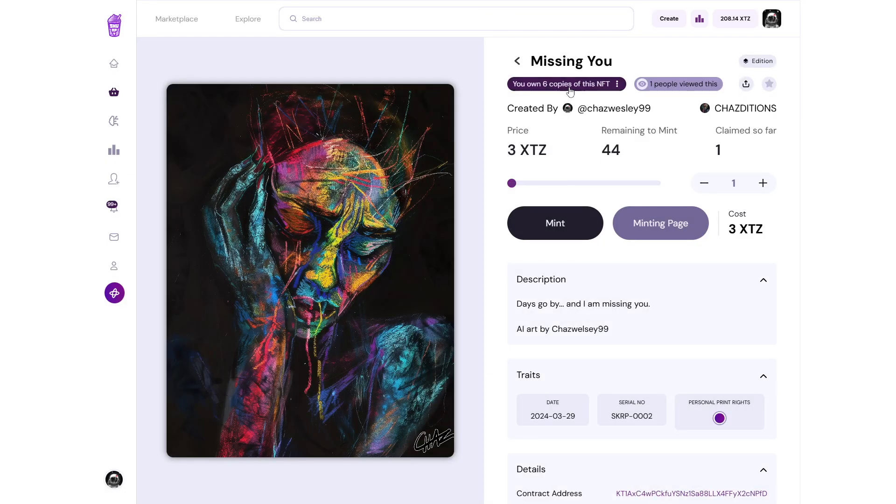
left_click(746, 85)
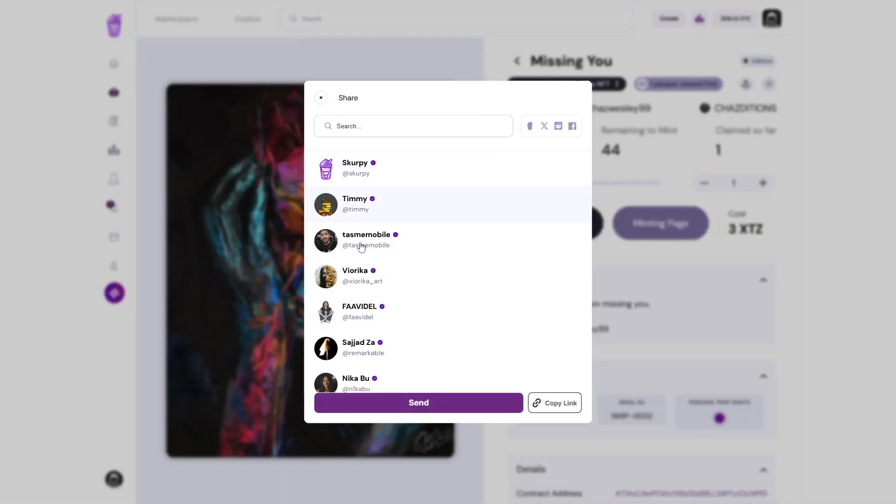
left_click(532, 127)
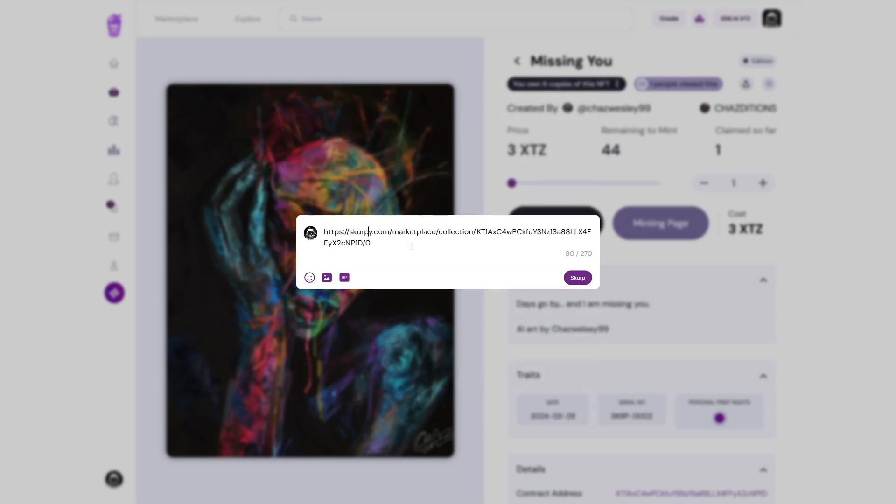
key("Up")
key("Return")
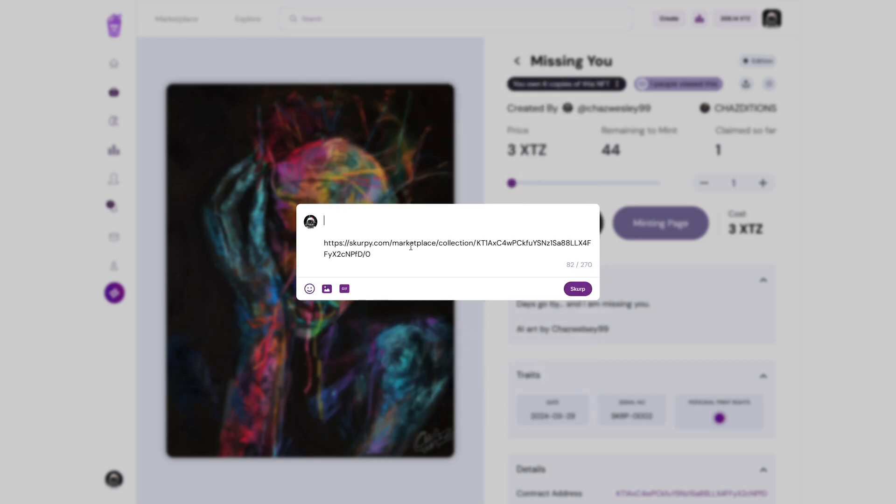
type("Check out my new editions")
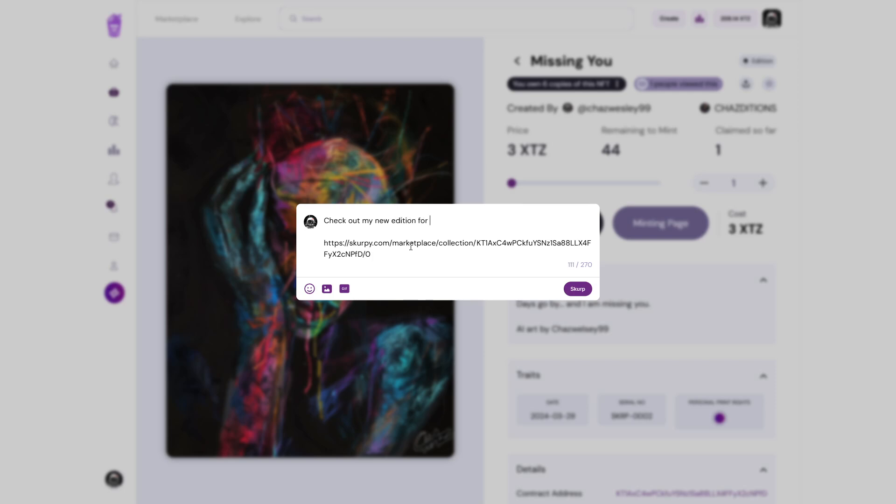
type("for sale.")
Step: Add the lines "Missing You" and "44/50 - 3 $XTZ" between the intro and the link, and publish the Skurpy post
key("Return")
key("Return")
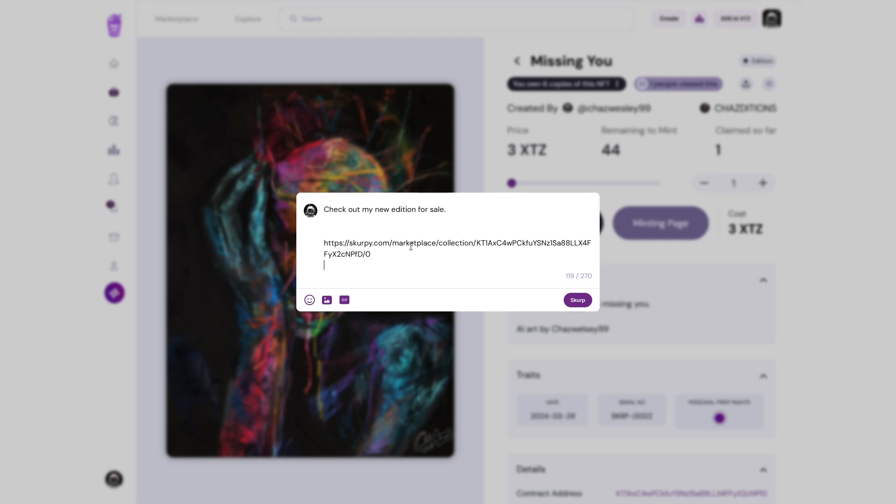
type("Ma")
key("BackSpace")
key("BackSpace")
key("BackSpace")
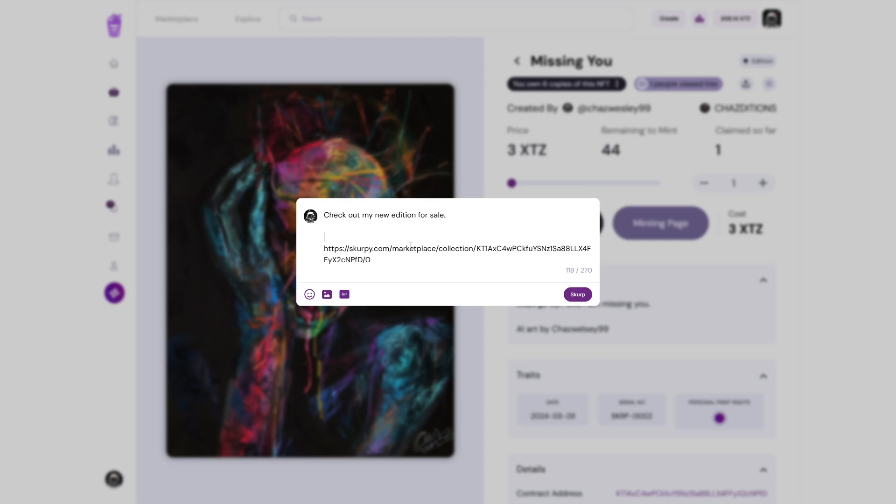
key("Return")
key("Return")
key("ctrl+End")
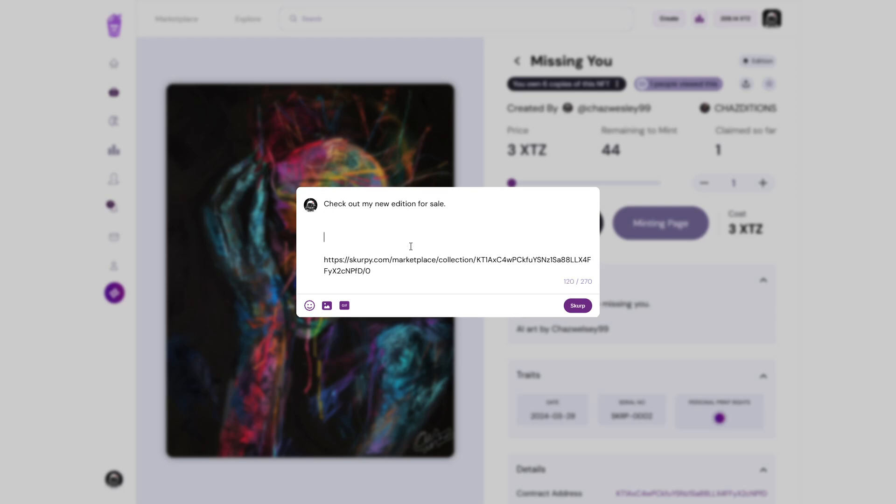
key("BackSpace")
type("Miss")
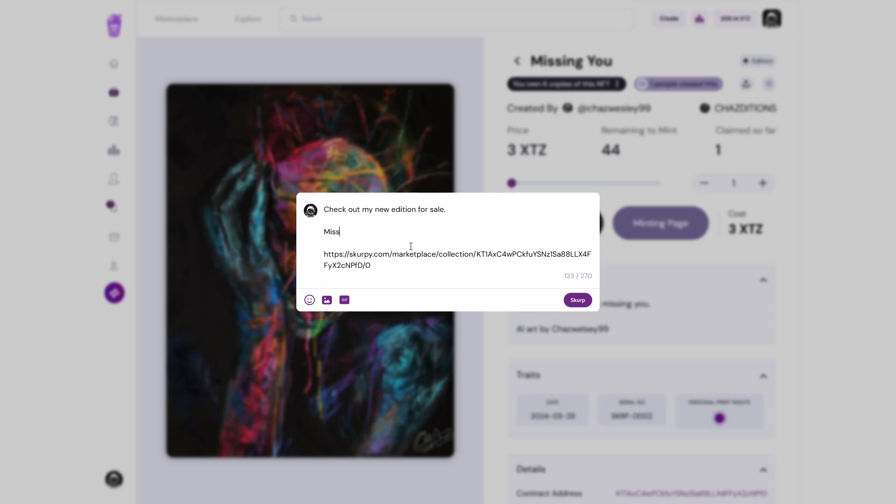
type("ing You")
key("Return")
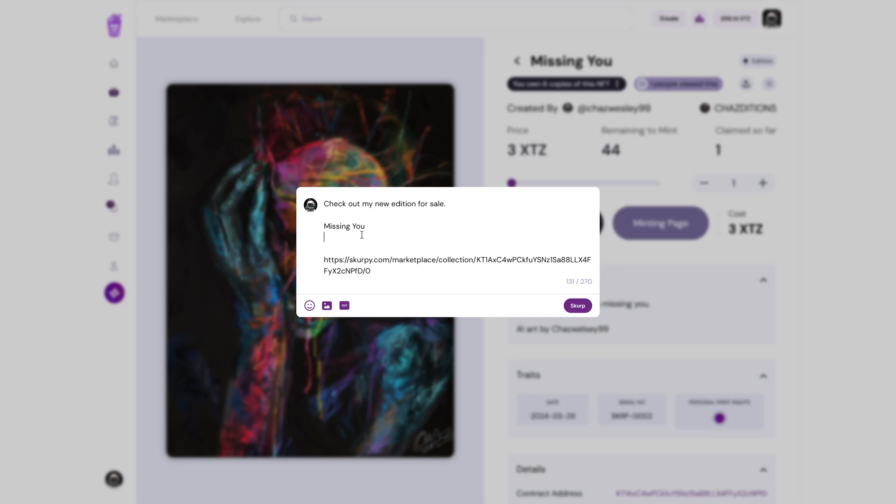
type("44/50 - 3 $XTZ")
left_click(577, 311)
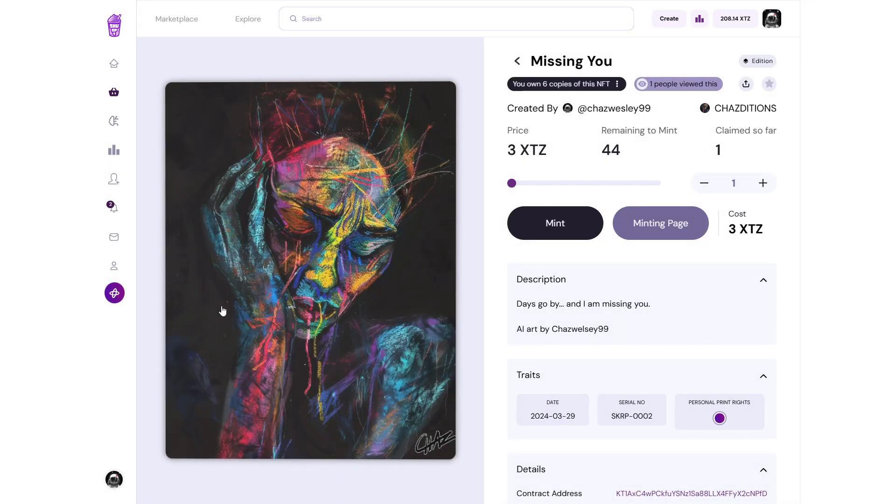
Step: Find the new edition post on the profile page and like it
left_click(116, 267)
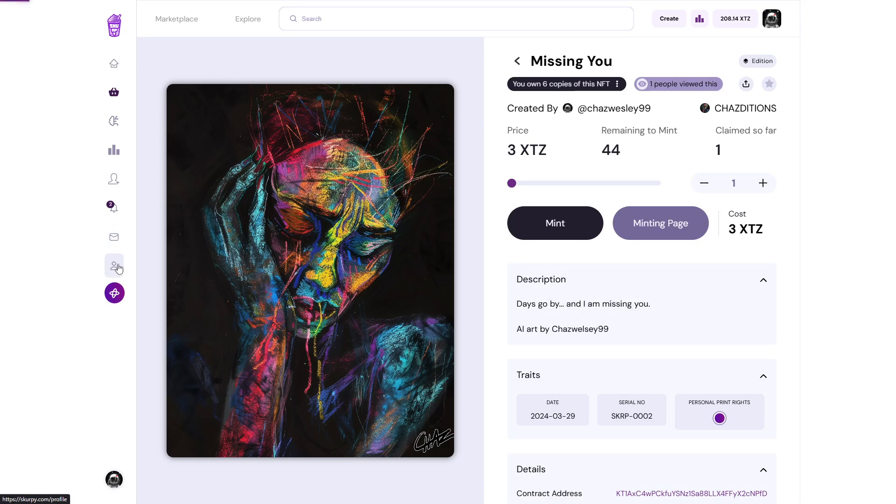
scroll(450, 235, "down", 5)
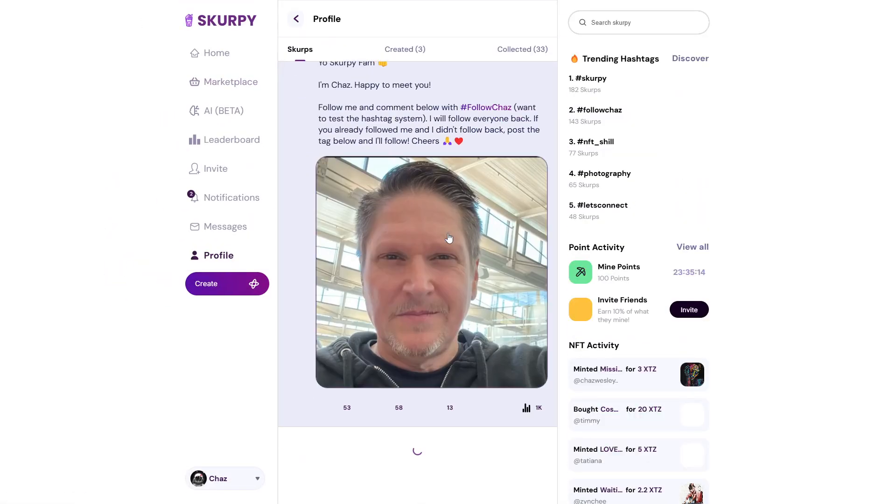
scroll(439, 248, "down", 6)
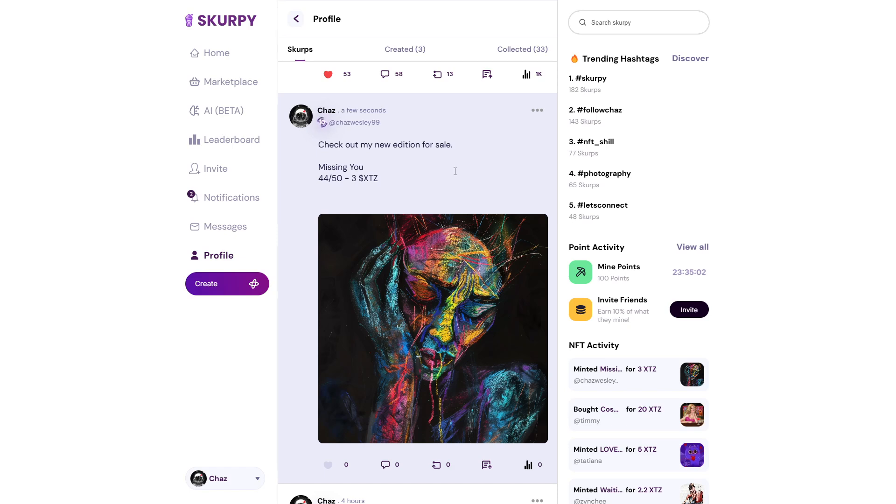
left_click(328, 464)
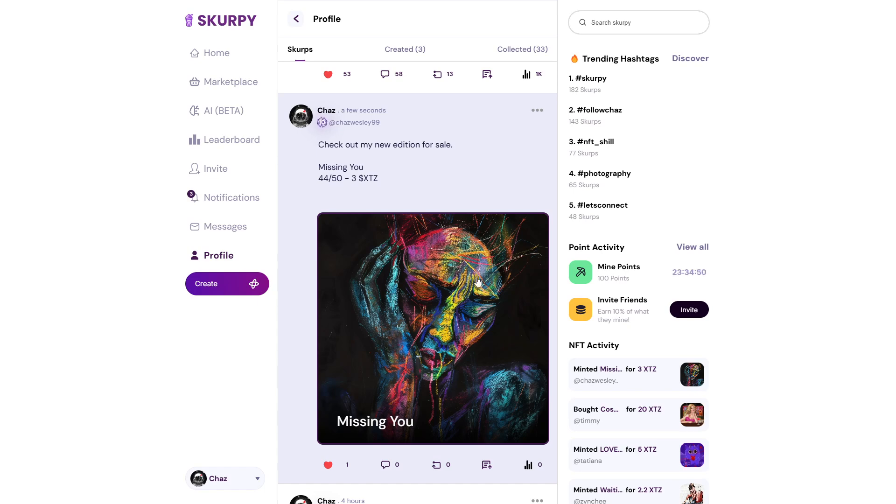
Step: Follow the post's artwork preview to the NFT page and return to the post on the profile
left_click(433, 279)
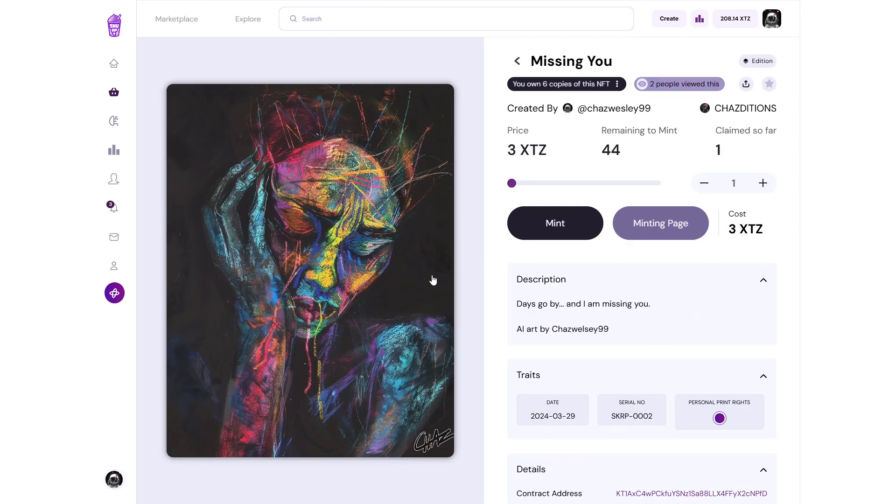
left_click(517, 61)
scroll(438, 329, "down", 8)
scroll(437, 329, "down", 4)
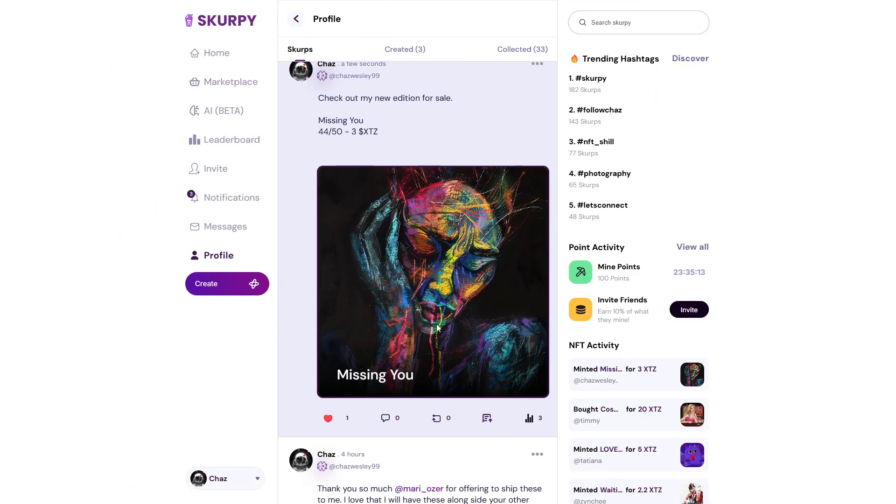
scroll(437, 329, "up", 1)
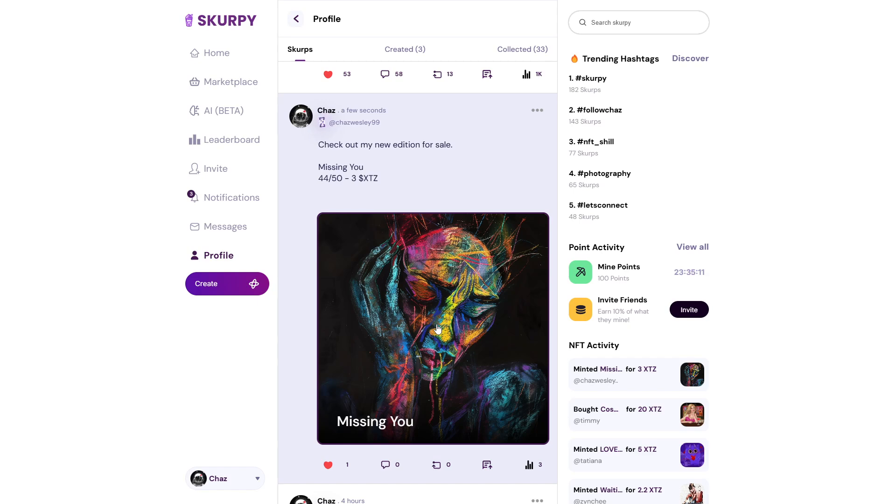
Step: Open the NFT page from the post's artwork and start sharing it on X
left_click(438, 329)
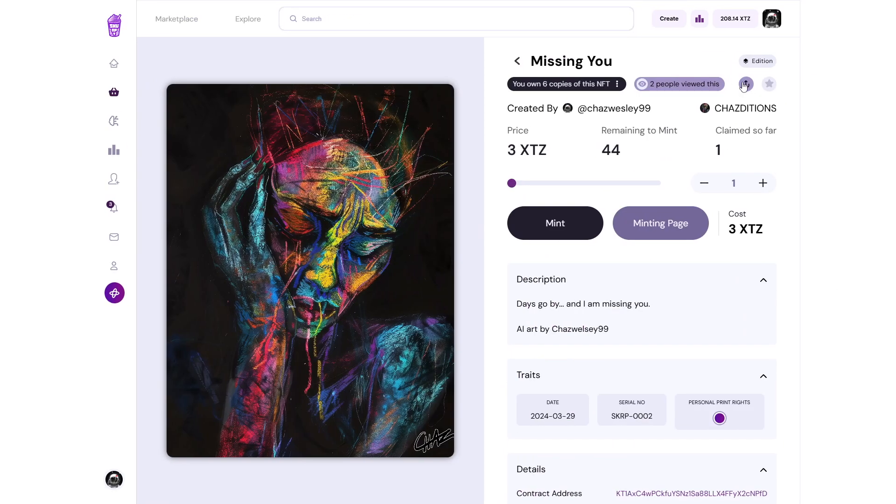
left_click(746, 85)
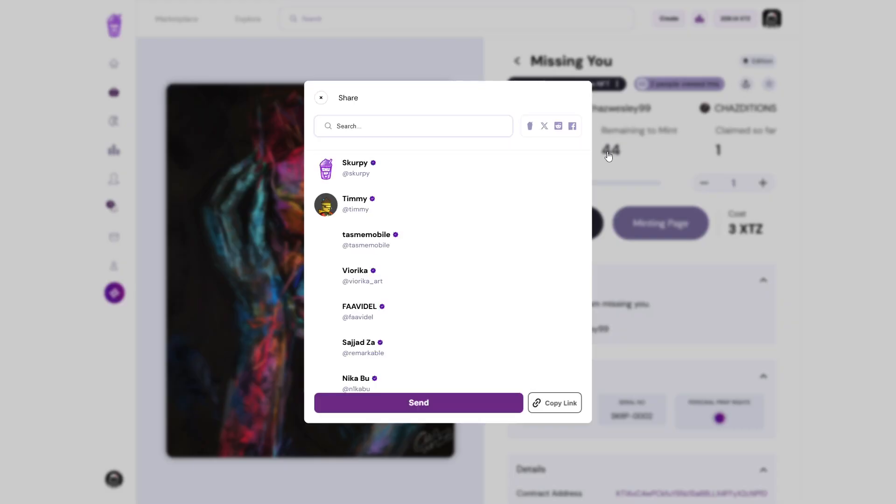
left_click(545, 131)
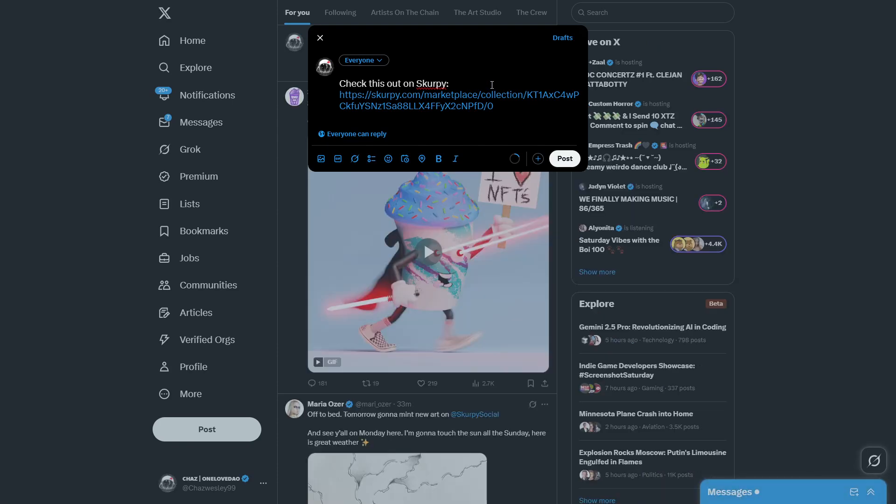
Step: Insert the lines "Missing You" and "44/50 - 3 $XTZ" between the intro and the link in the X post
key("Return")
key("Return")
key("Return")
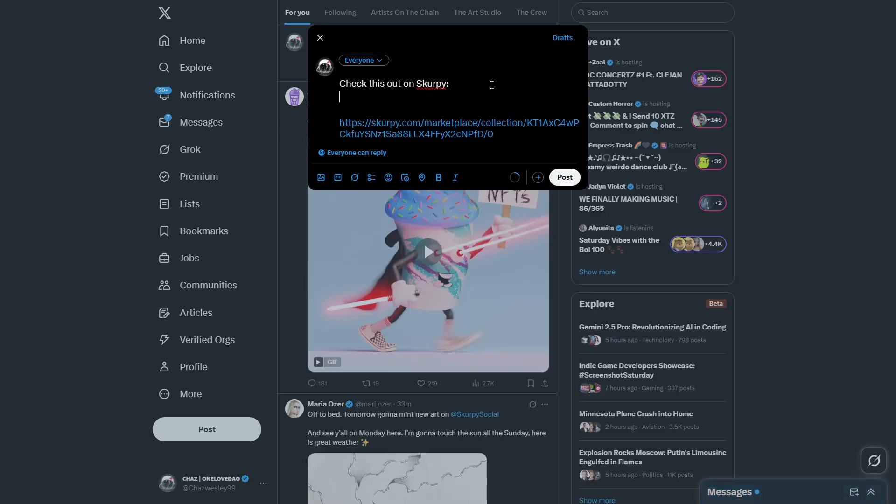
type("Missing You")
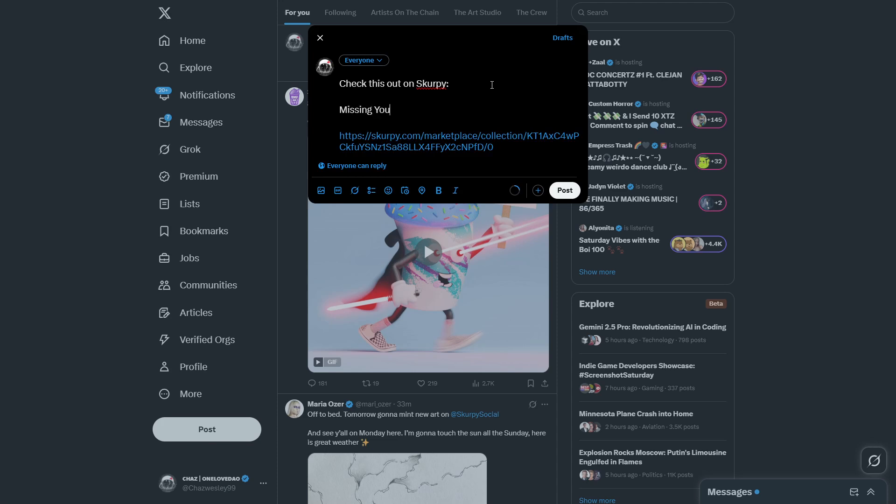
key("Return")
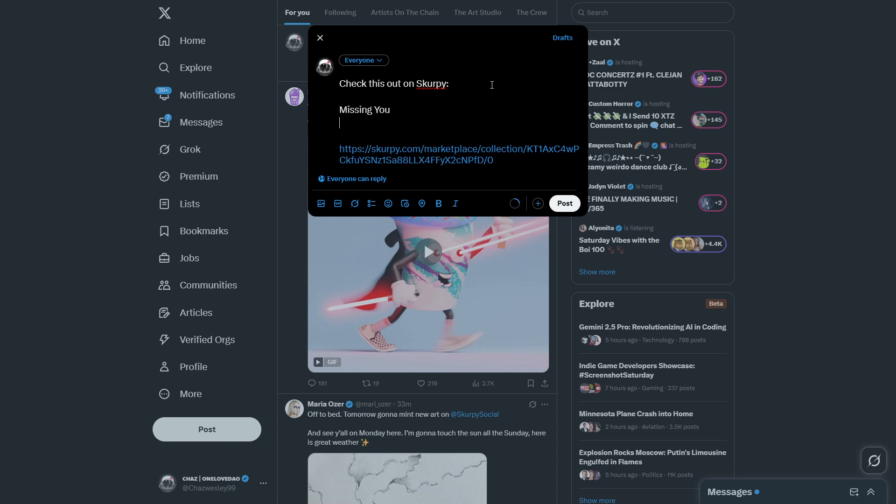
type("44/50 - 3 $XTZ")
key("shift+Home")
key("ctrl+b")
key("Up")
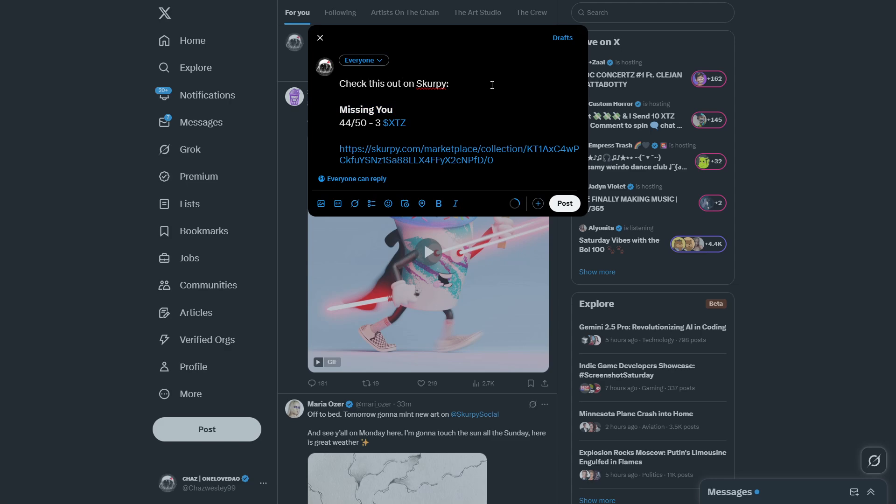
type("@")
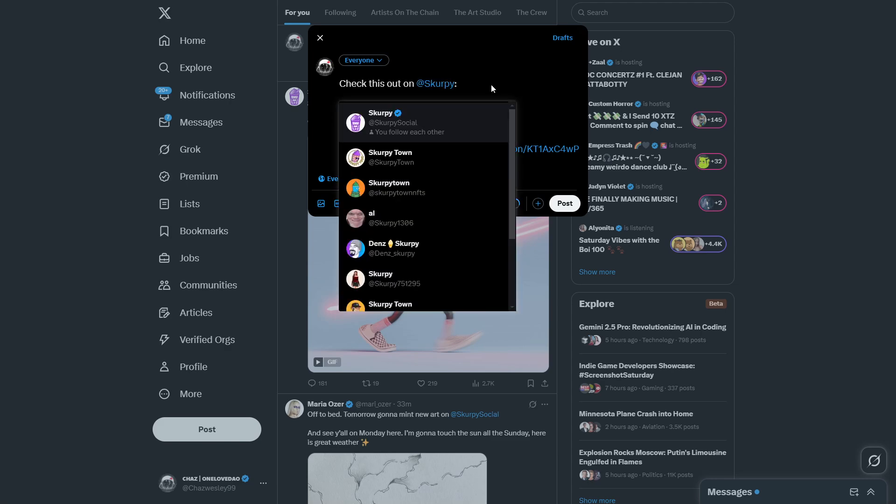
key("Return")
key("BackSpace")
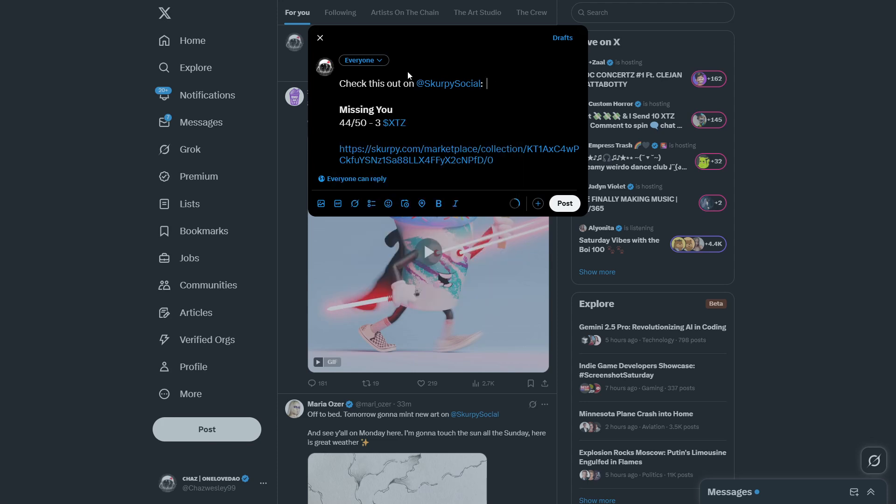
Step: Attach the artwork image to the X post and publish it
left_click(531, 79)
left_click_drag(531, 127, 511, 124)
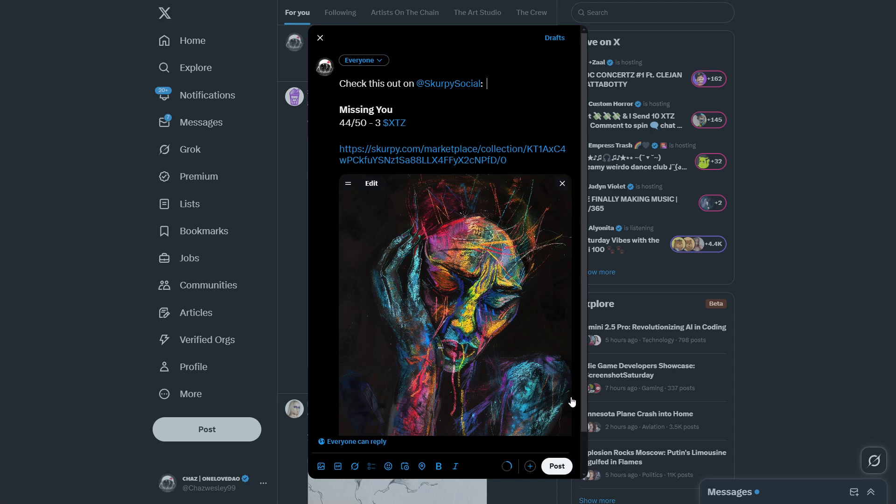
left_click(559, 465)
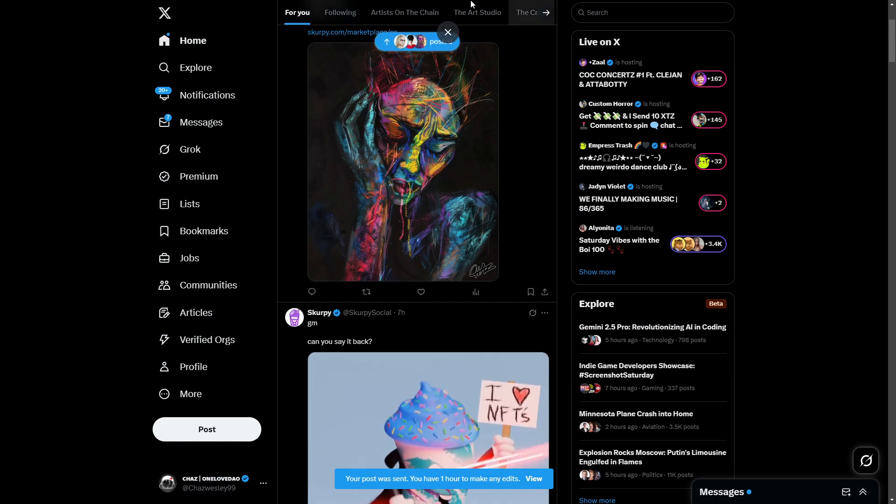
Step: Switch back to the NFT page on Skurpy and show it in full screen
key("F11")
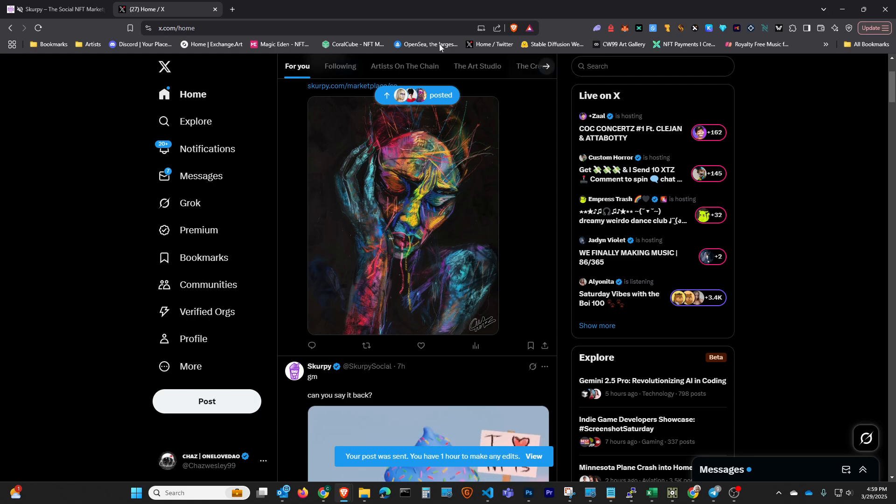
left_click(71, 10)
key("F11")
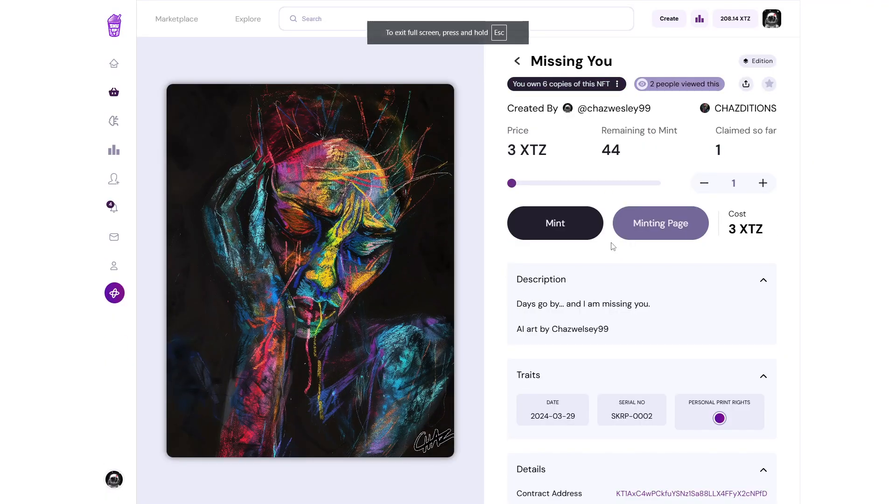